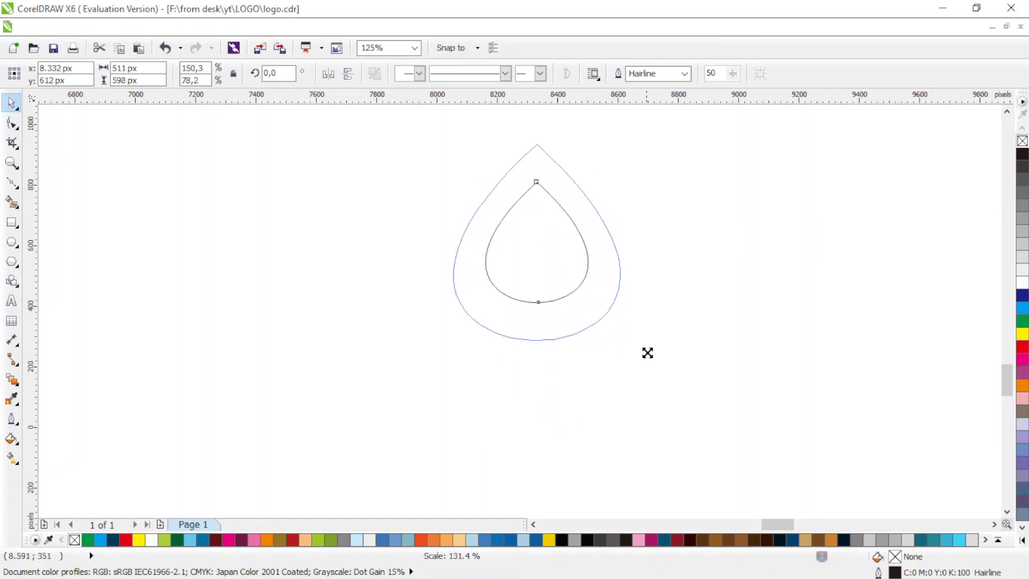
Enlarge the inner teardrop outline to about 571 by 685 px
drag(535, 135, 537, 130)
drag(544, 188, 562, 216)
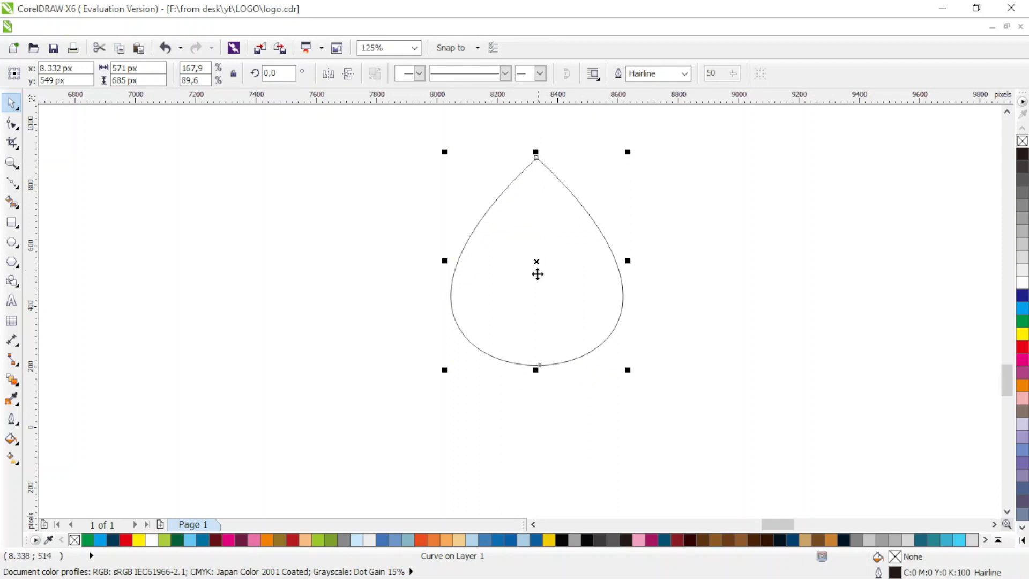
Make a copy of the teardrop enlarged to about 708 by 850 px at its lower left, and duplicate that copy to the right
drag(526, 289, 521, 310)
drag(584, 201, 603, 174)
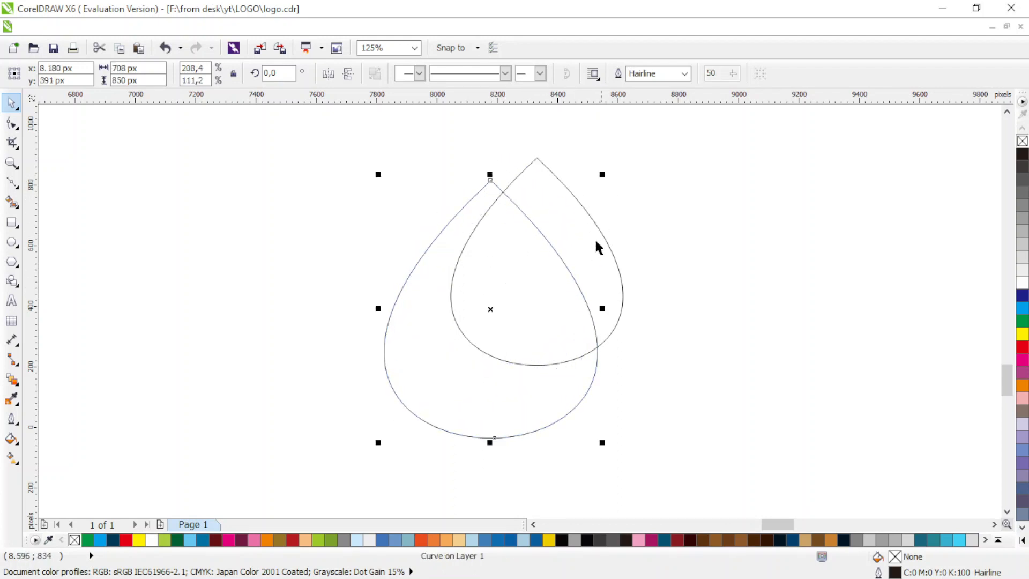
drag(545, 284, 617, 273)
Group the two larger teardrops and centre the group horizontally on the smaller central teardrop
shift+click(448, 244)
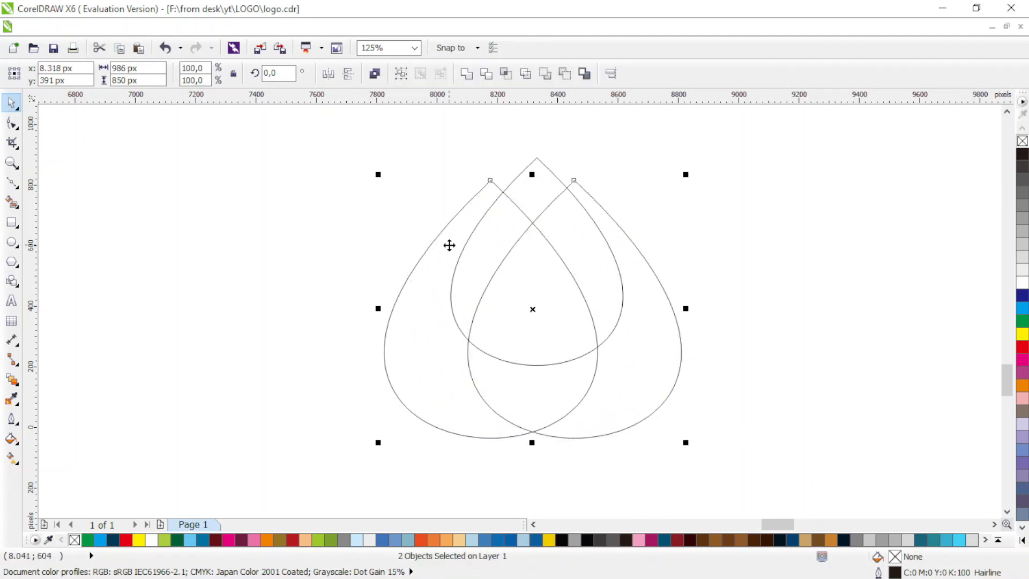
click(400, 76)
shift+click(542, 187)
key(c)
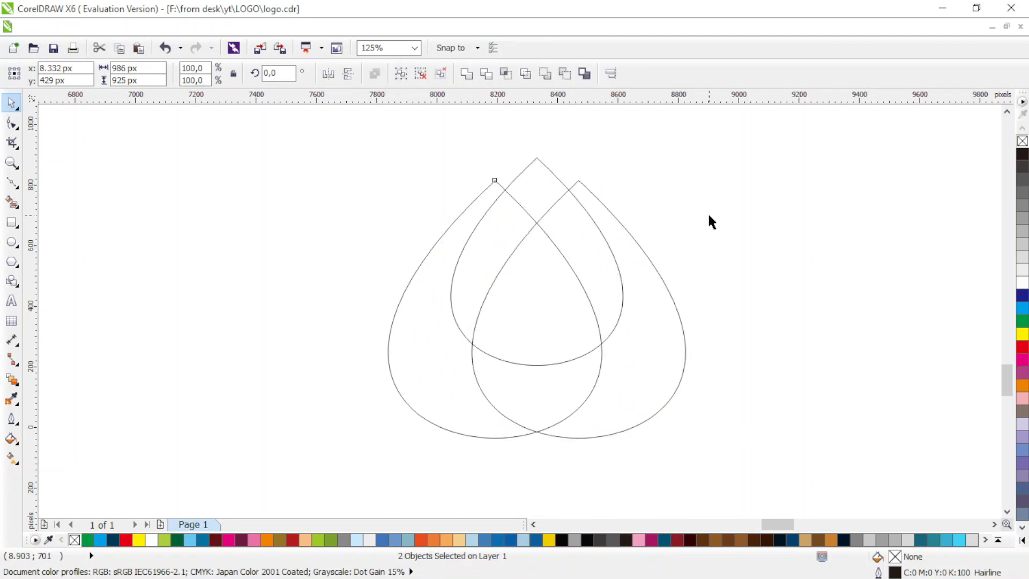
click(708, 216)
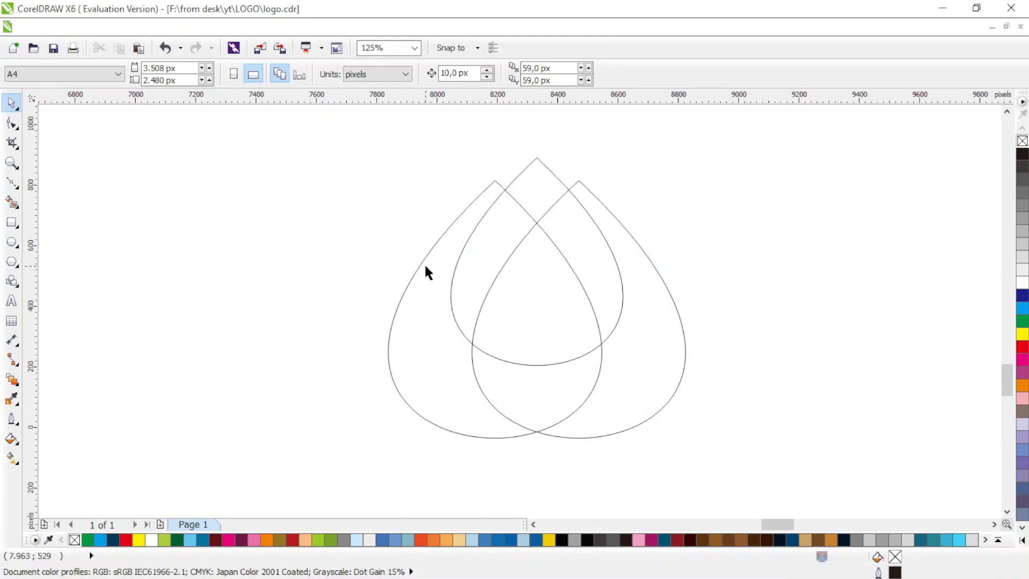
Duplicate the grouped teardrop pair about 205 px lower and ungroup the copy
click(452, 223)
drag(452, 223, 456, 286)
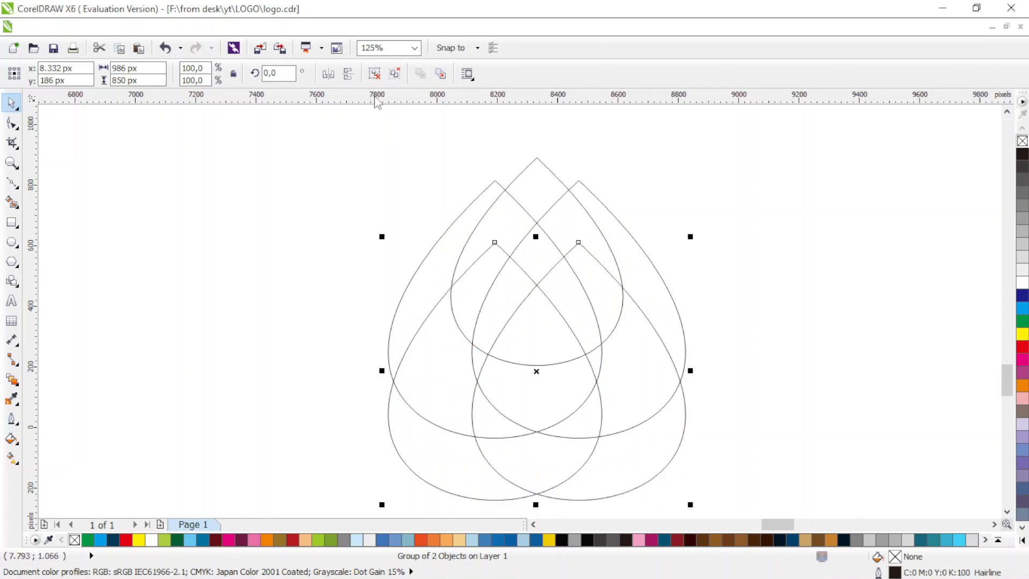
click(375, 76)
key(Escape)
Spread the two lower teardrops horizontally apart, moving the left one outward and centring the right one at about x 8,573 px
click(427, 348)
drag(427, 349, 379, 345)
drag(650, 379, 707, 375)
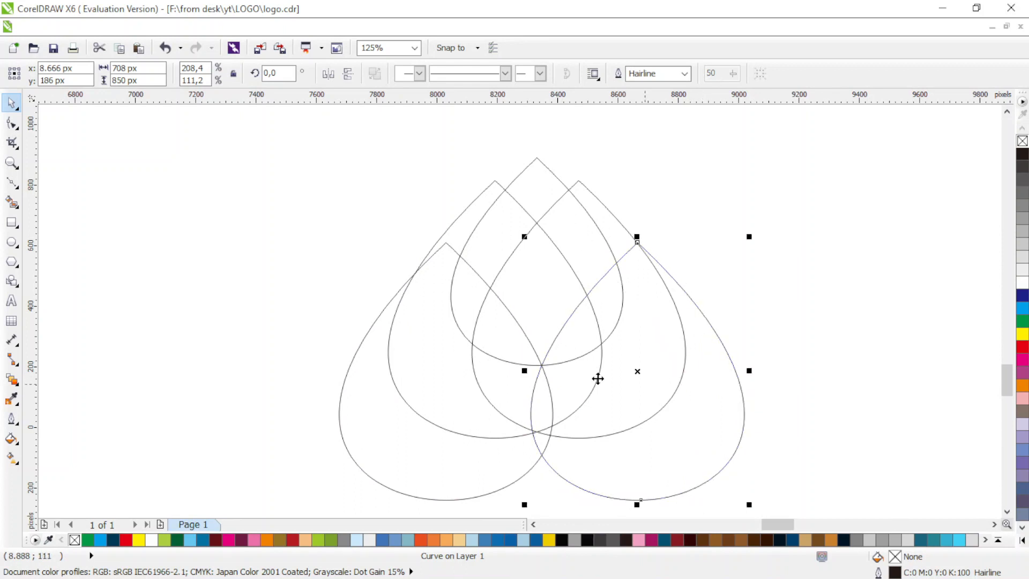
drag(705, 439, 677, 442)
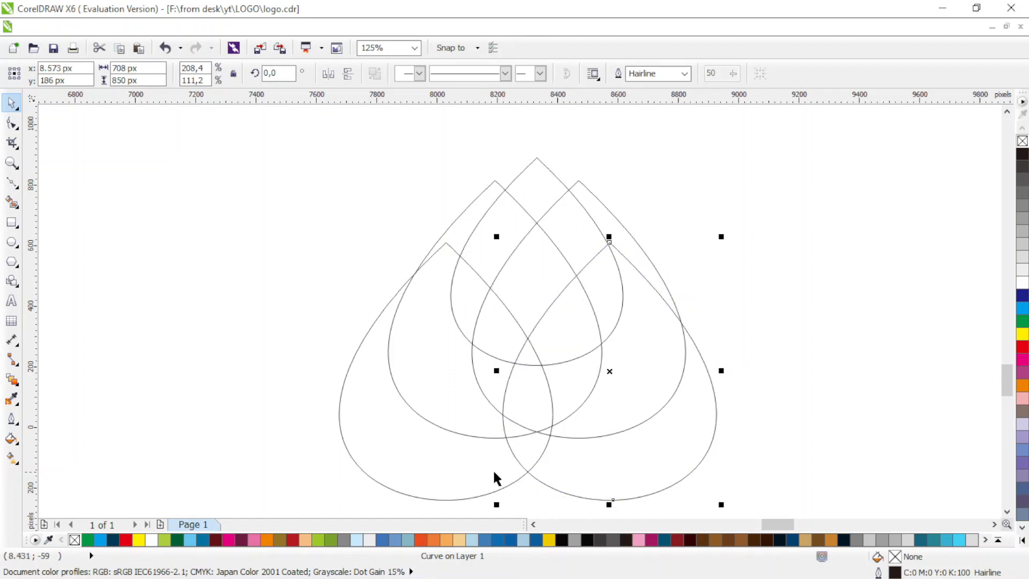
Enlarge the two lower teardrops together to about 1,552 by 1,055 px, then group them and centre them horizontally on the central teardrop
shift+click(468, 473)
drag(723, 240, 791, 208)
click(403, 78)
shift+click(535, 173)
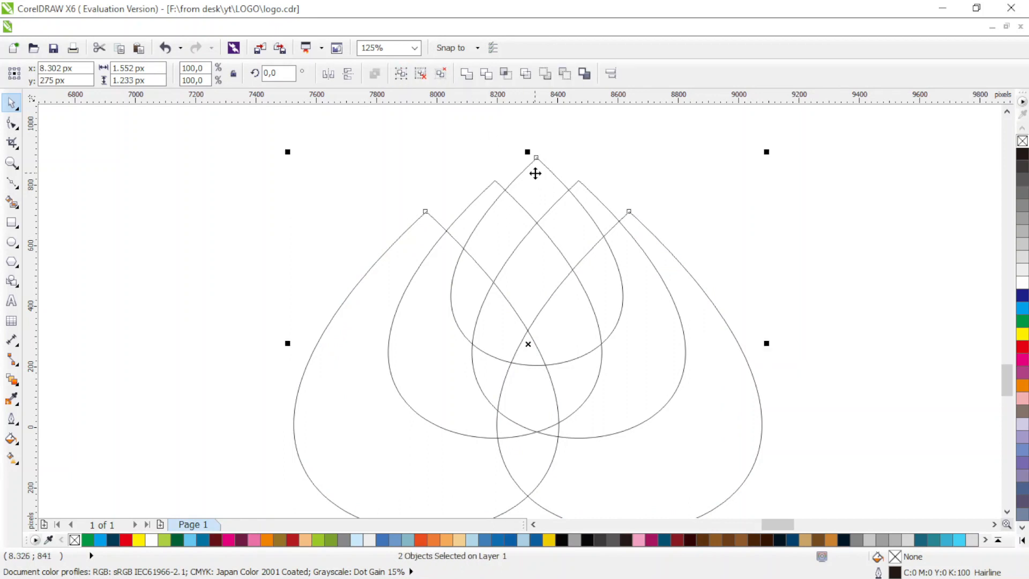
key(c)
click(707, 225)
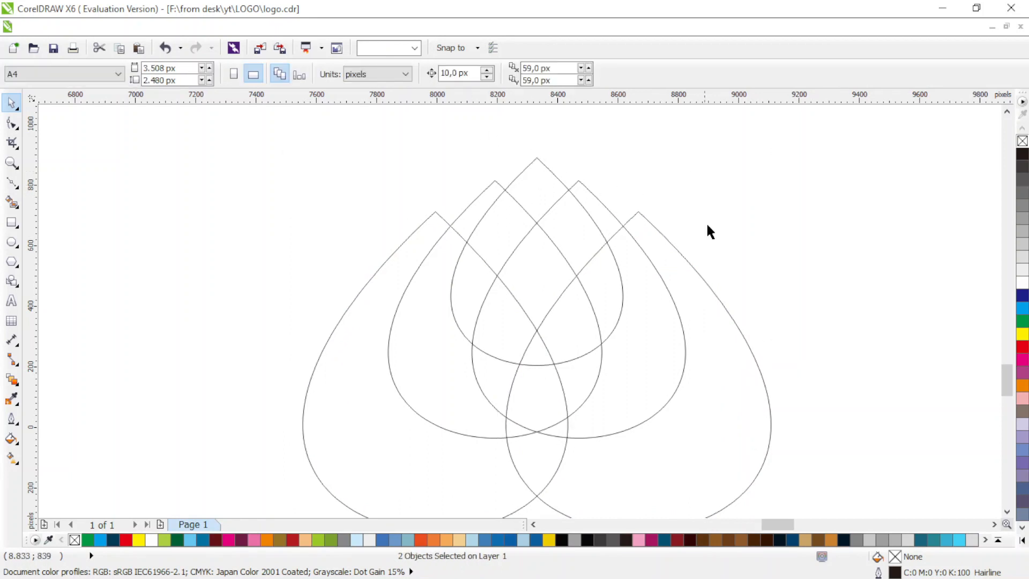
Move the outer teardrop pair upward so that its centre sits at about y 284 px
click(729, 363)
drag(730, 362, 728, 360)
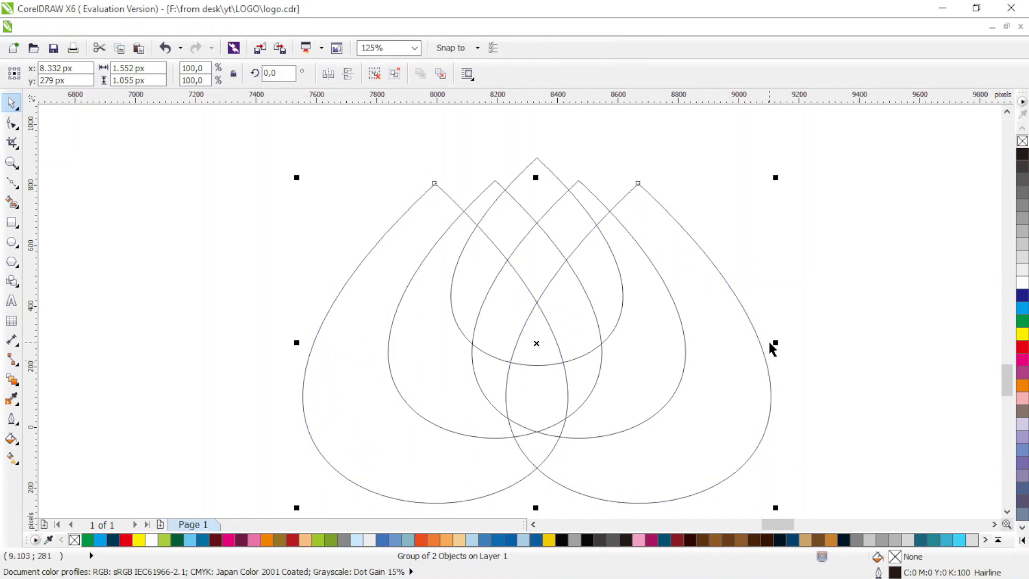
key(ctrl+z)
drag(714, 317, 716, 322)
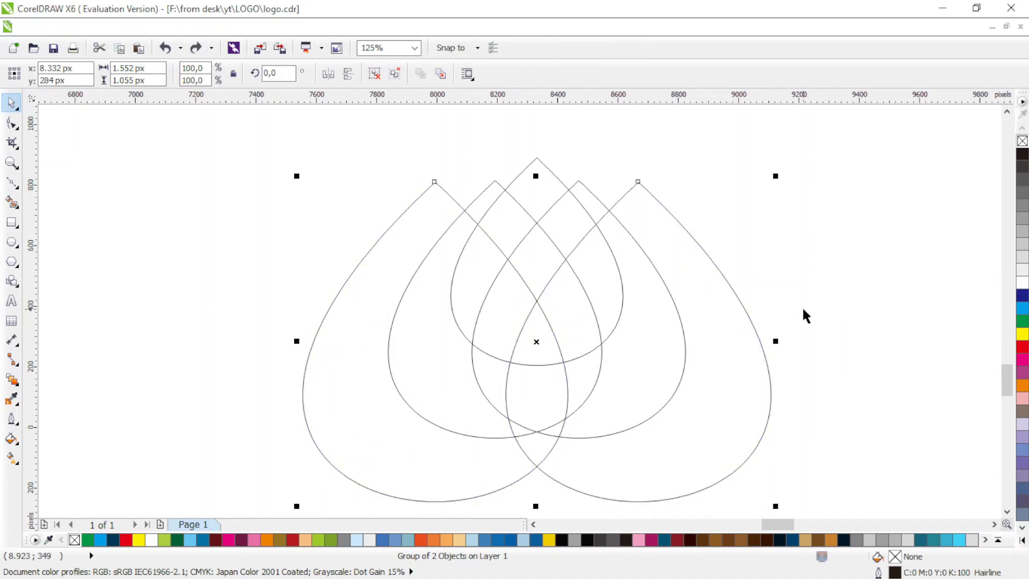
click(802, 327)
Ungroup both the inner and the outer teardrop pairs
click(501, 186)
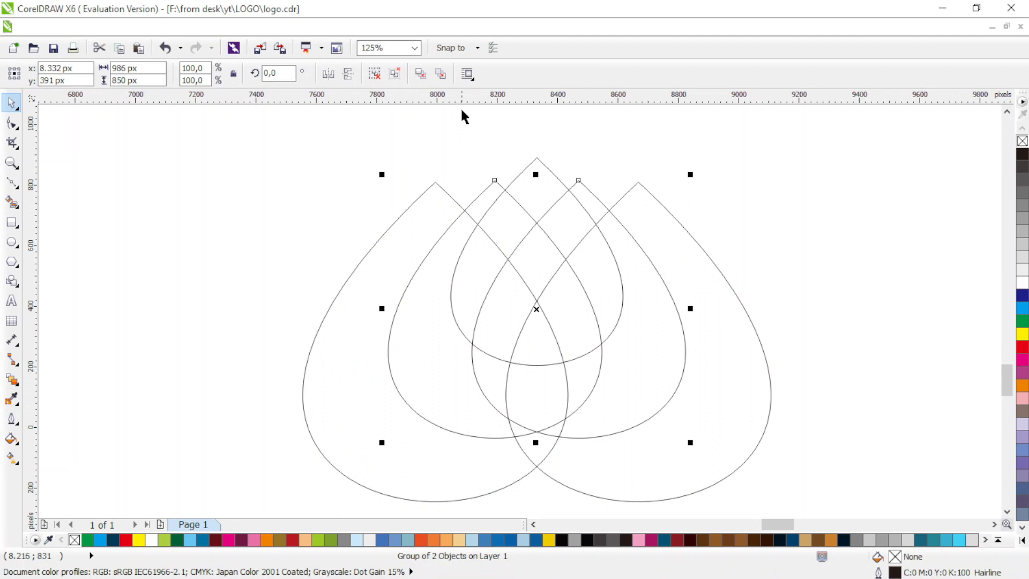
click(374, 74)
click(462, 151)
click(443, 194)
click(375, 75)
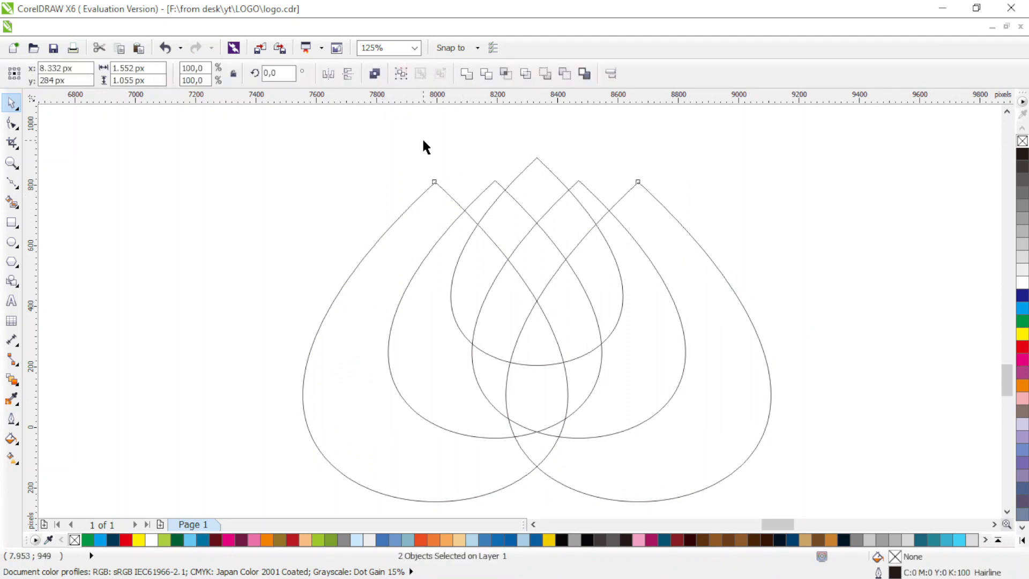
click(424, 138)
Intersect the left and the right inner teardrops each with the central teardrop
click(497, 182)
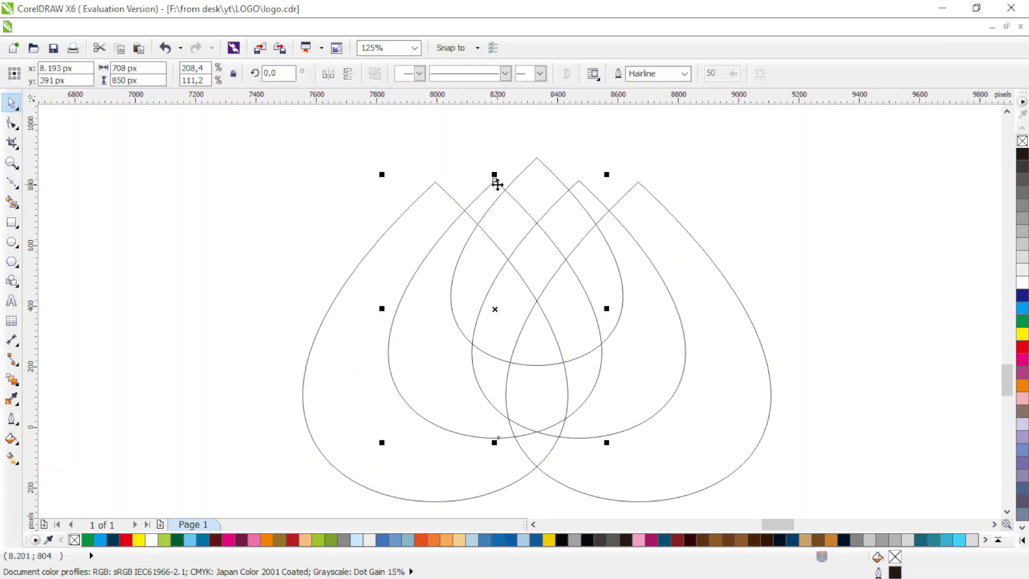
shift+click(538, 171)
click(506, 75)
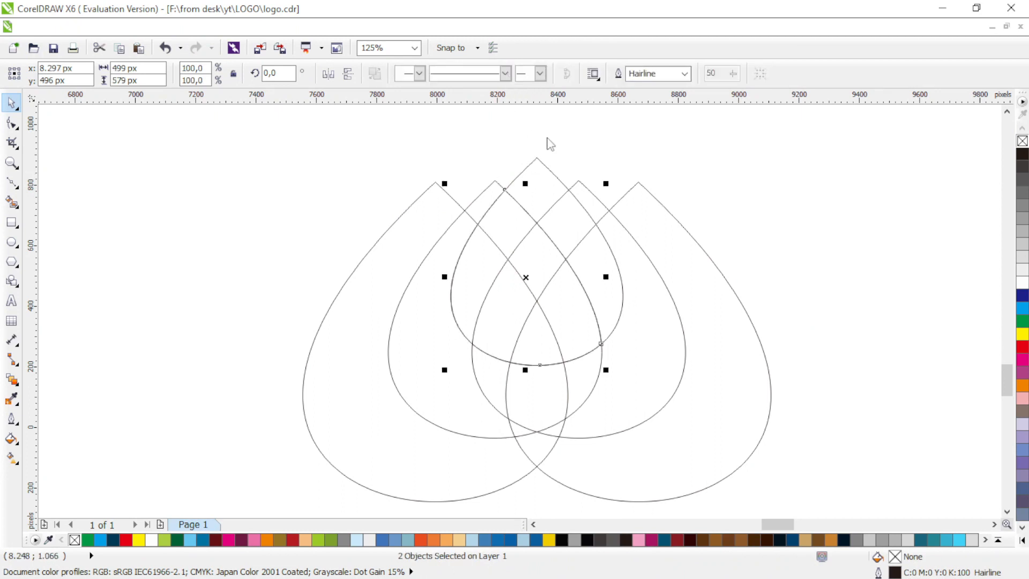
click(580, 184)
shift+click(540, 168)
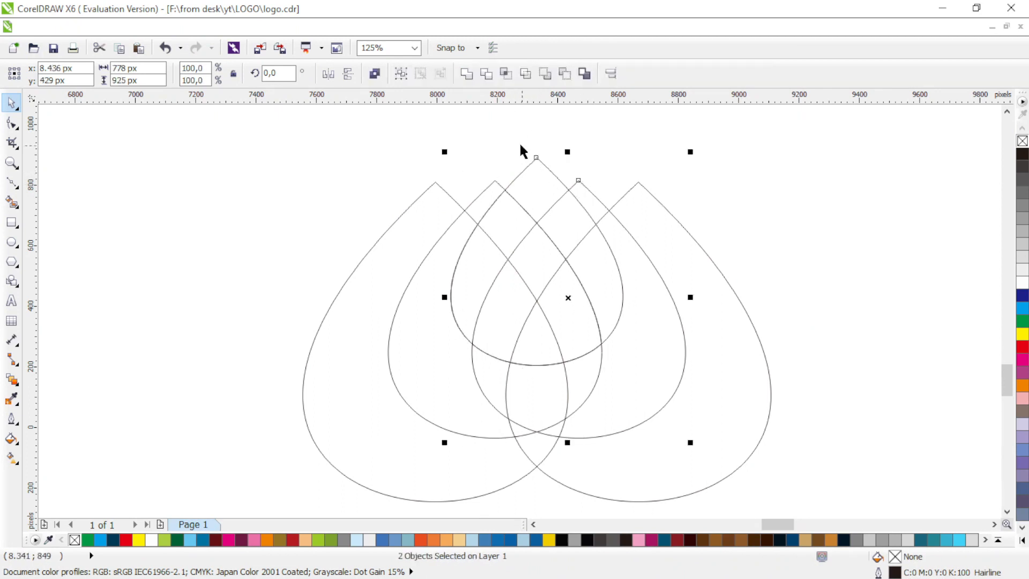
click(506, 75)
Delete the two original inner teardrops, keeping their intersections with the central teardrop
click(581, 186)
click(489, 183)
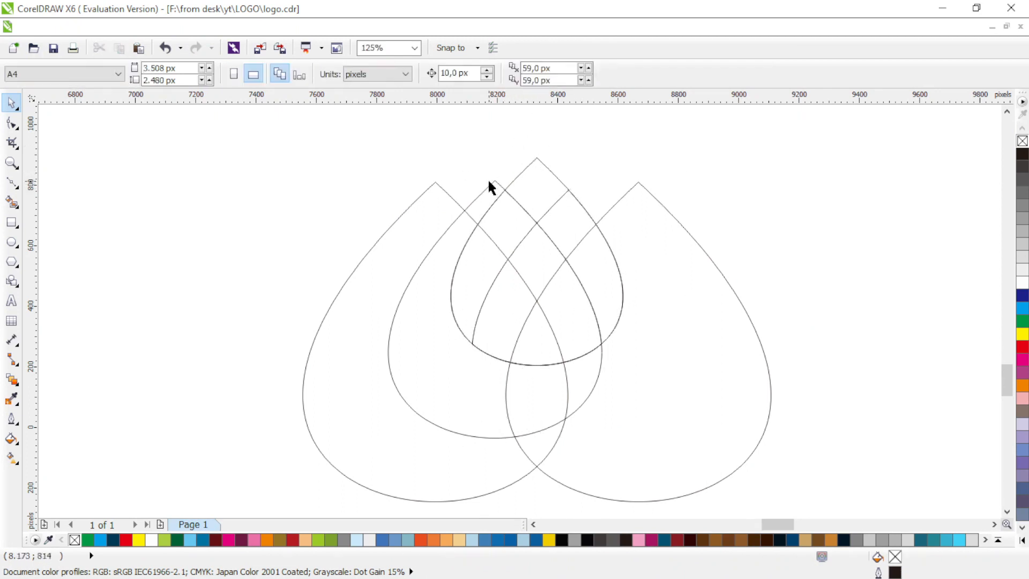
click(494, 186)
key(Delete)
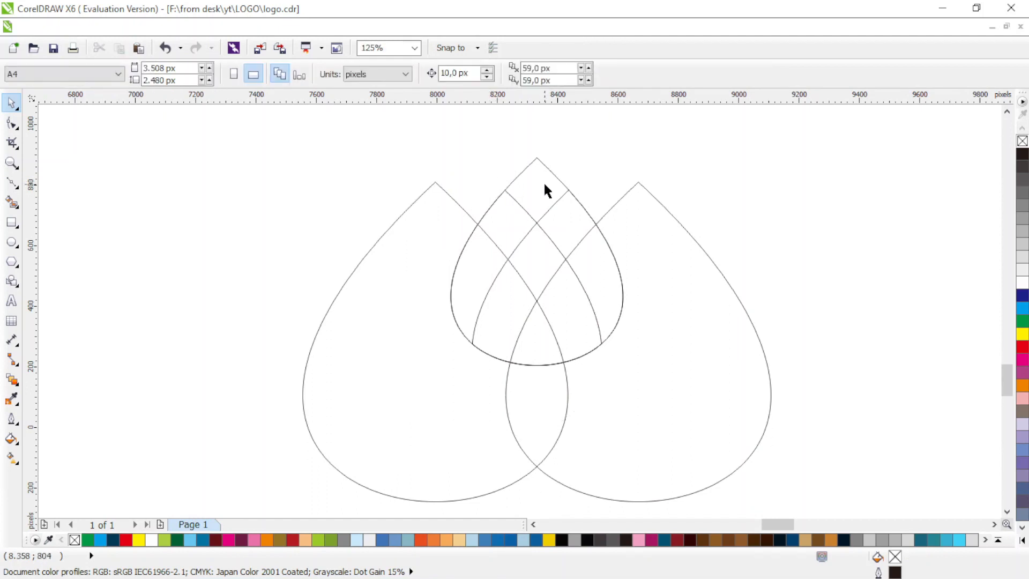
Fill the central teardrop with golden yellow
click(542, 182)
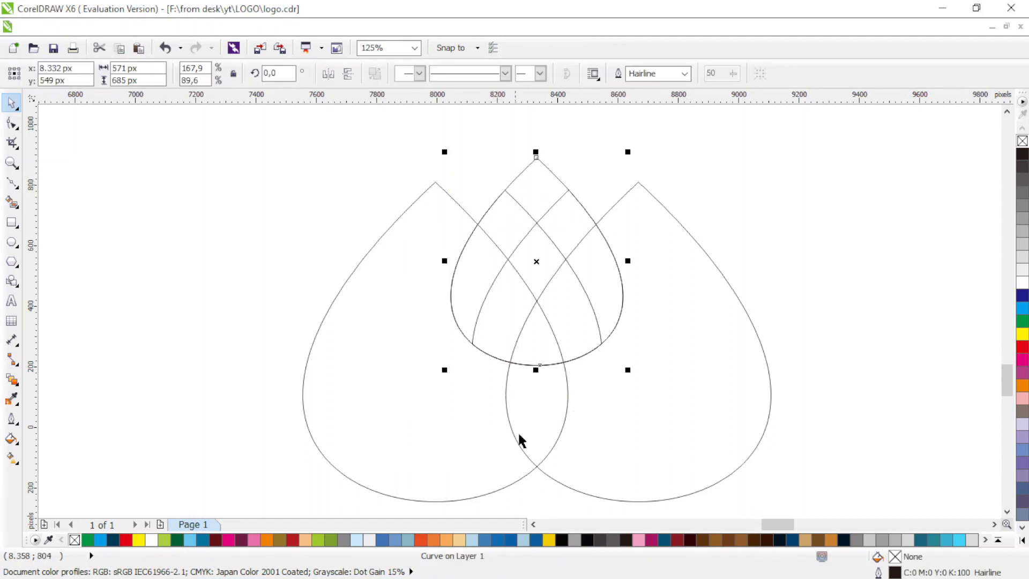
click(549, 540)
click(724, 213)
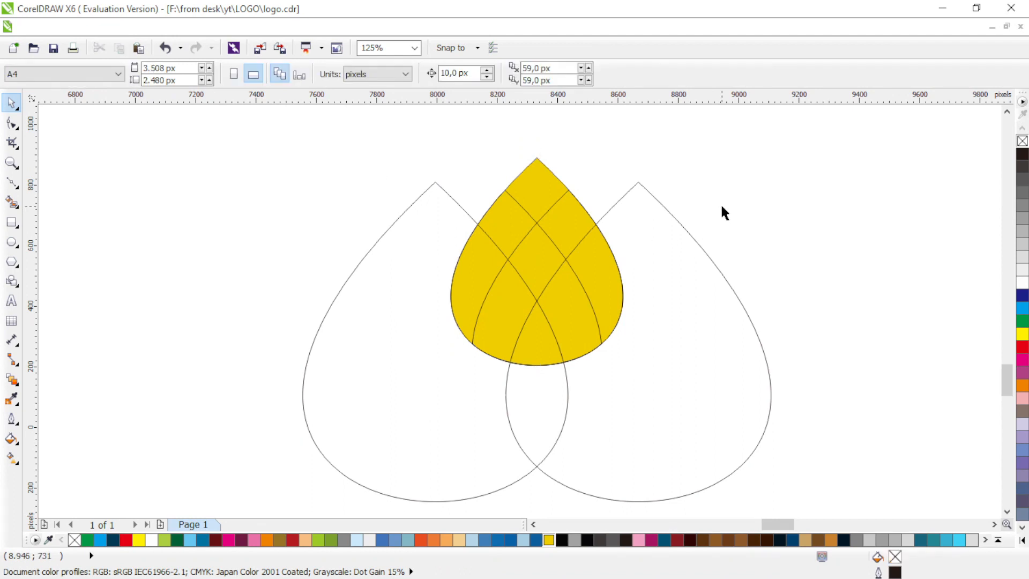
Fill the left and right intersection shapes inside the central teardrop with orange
click(514, 205)
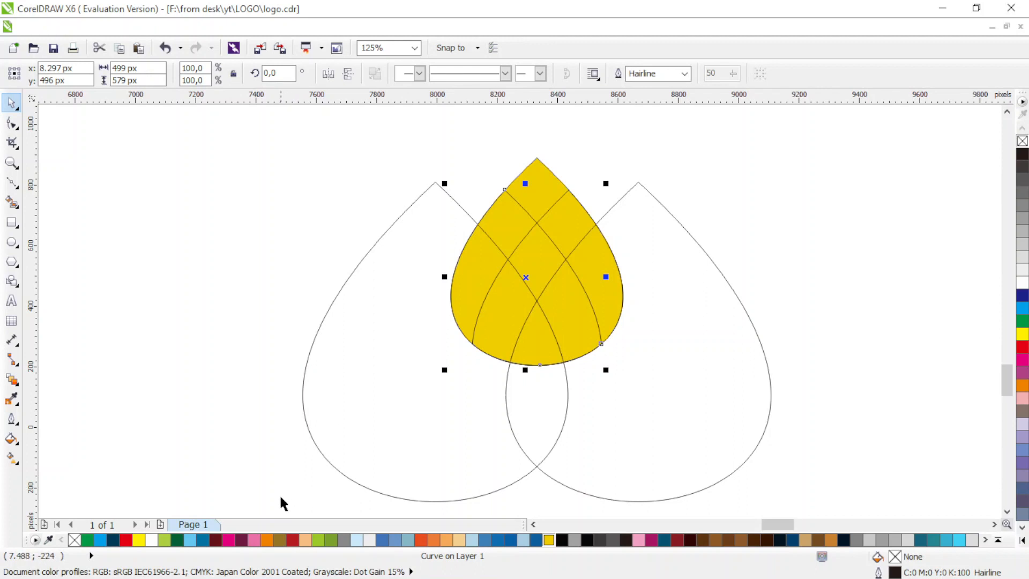
click(267, 540)
click(557, 217)
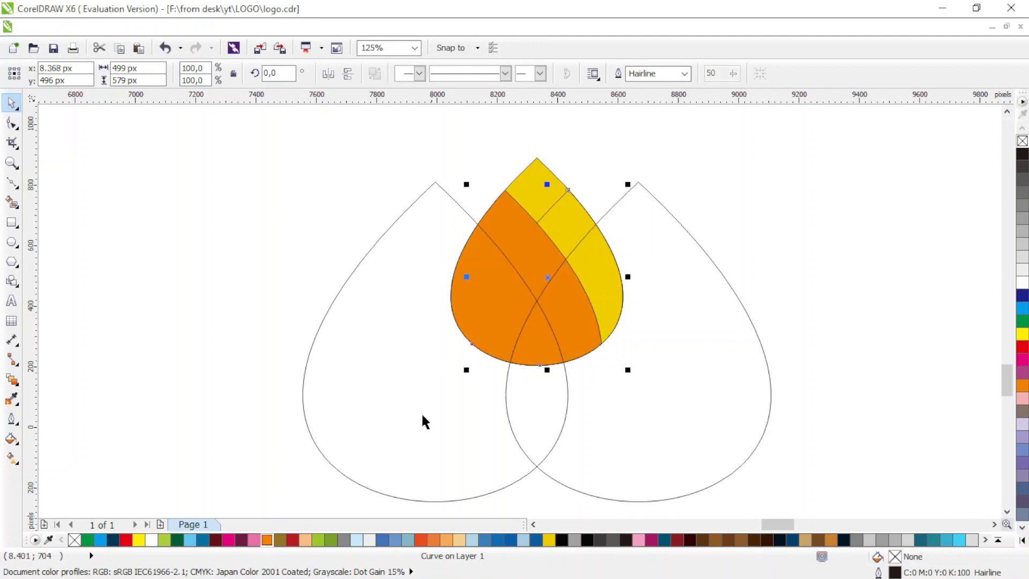
click(267, 540)
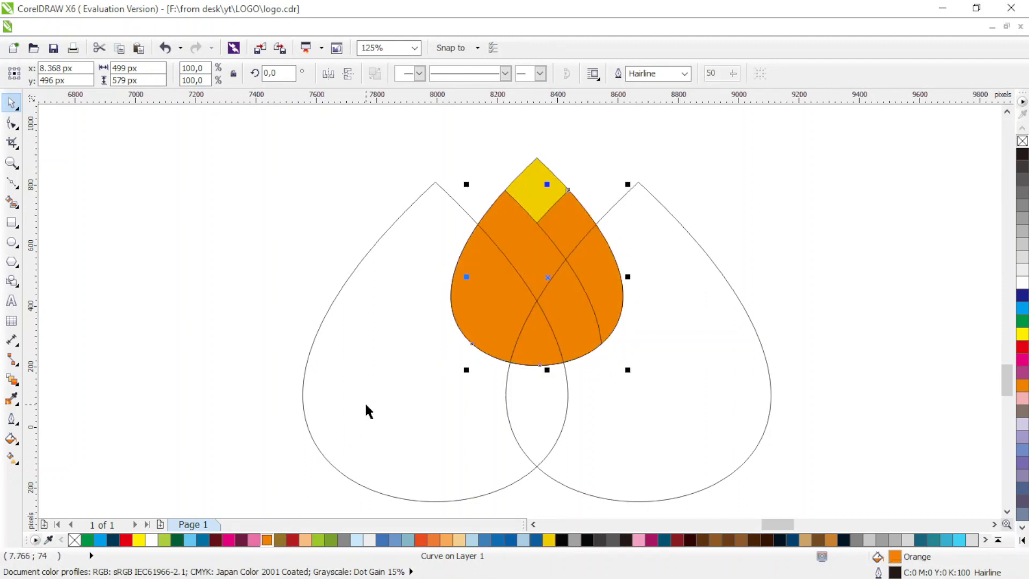
Intersect the two orange shapes and fill the resulting overlap with red
shift+click(510, 210)
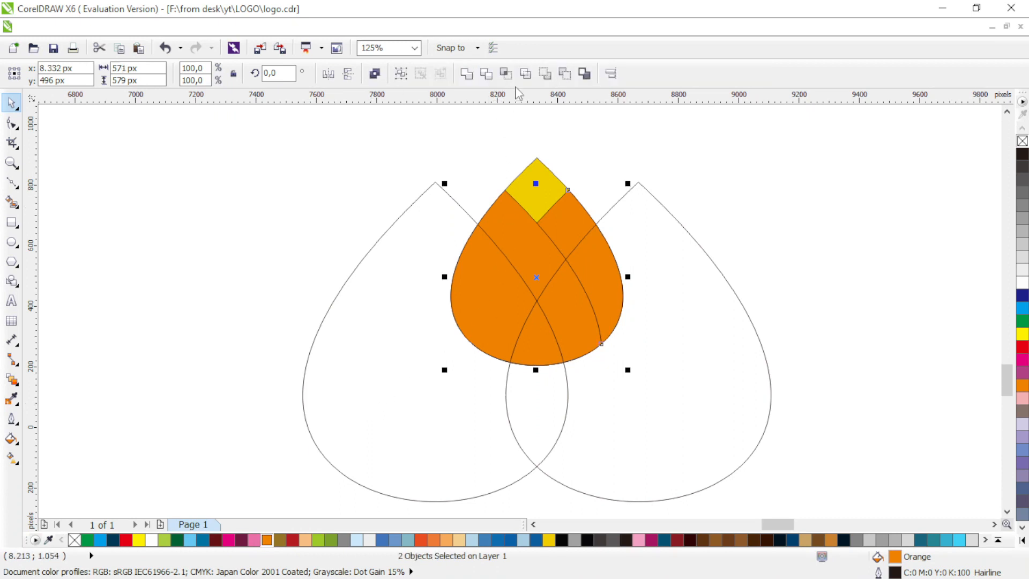
click(505, 74)
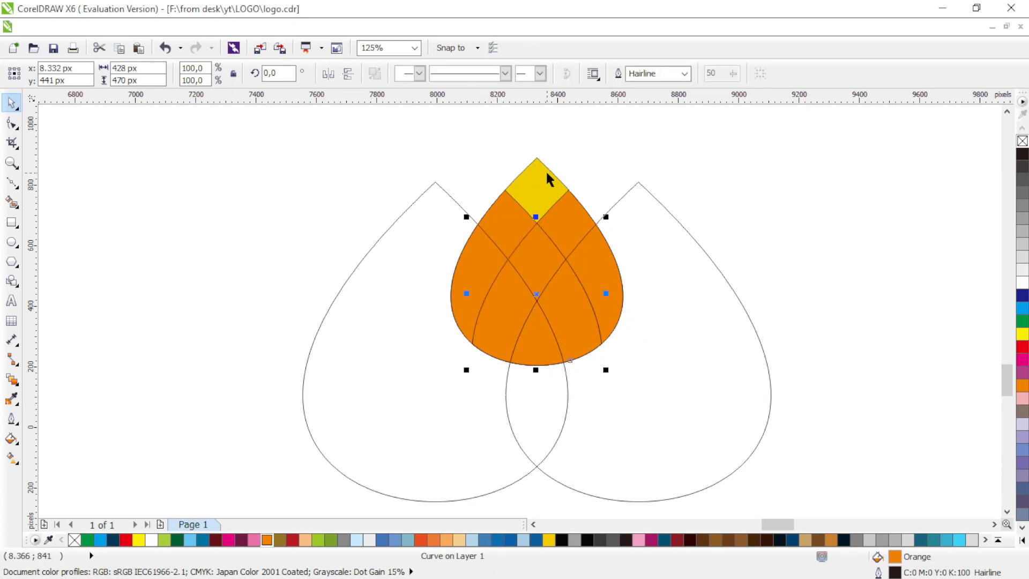
click(127, 540)
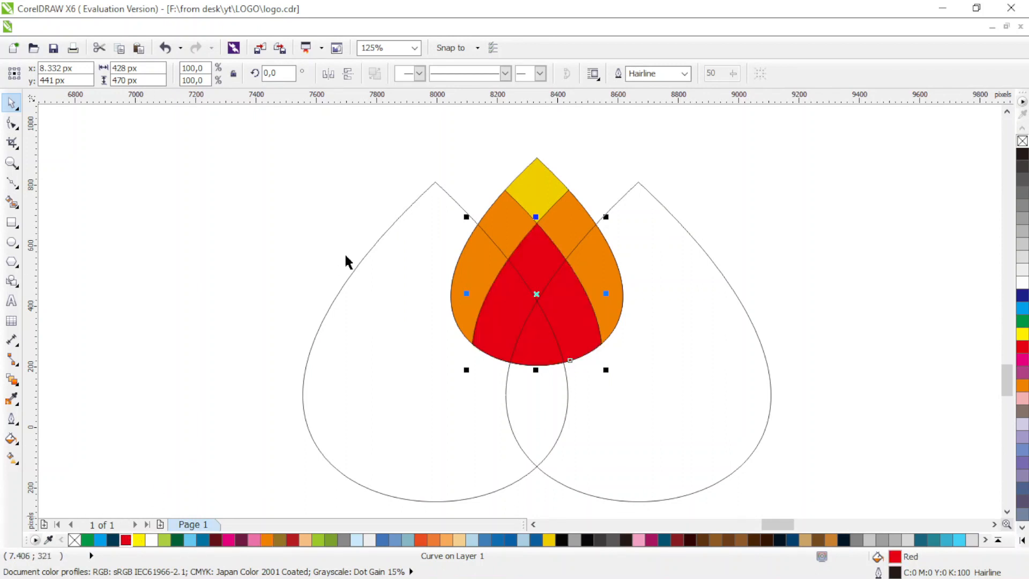
Weld the two large outer teardrops into a single outline
click(392, 240)
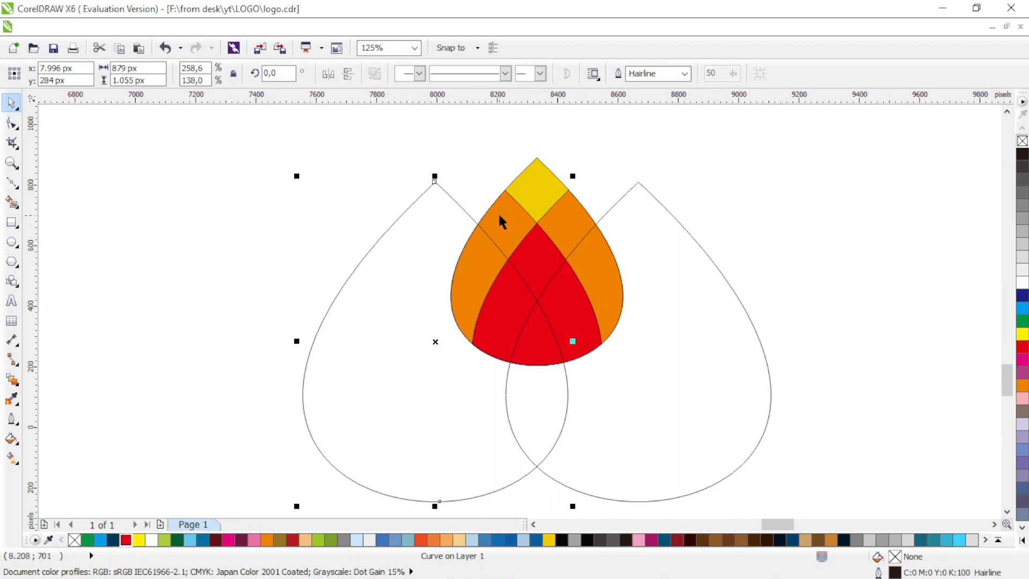
shift+click(671, 255)
click(464, 74)
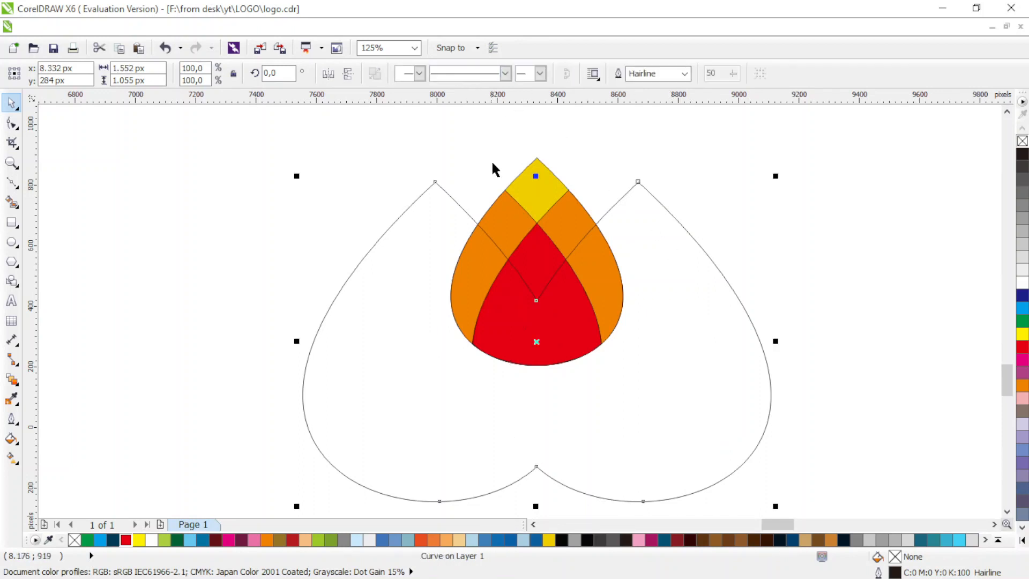
Intersect the welded outer outline with the left and the right orange shapes, and delete the outline
shift+click(504, 211)
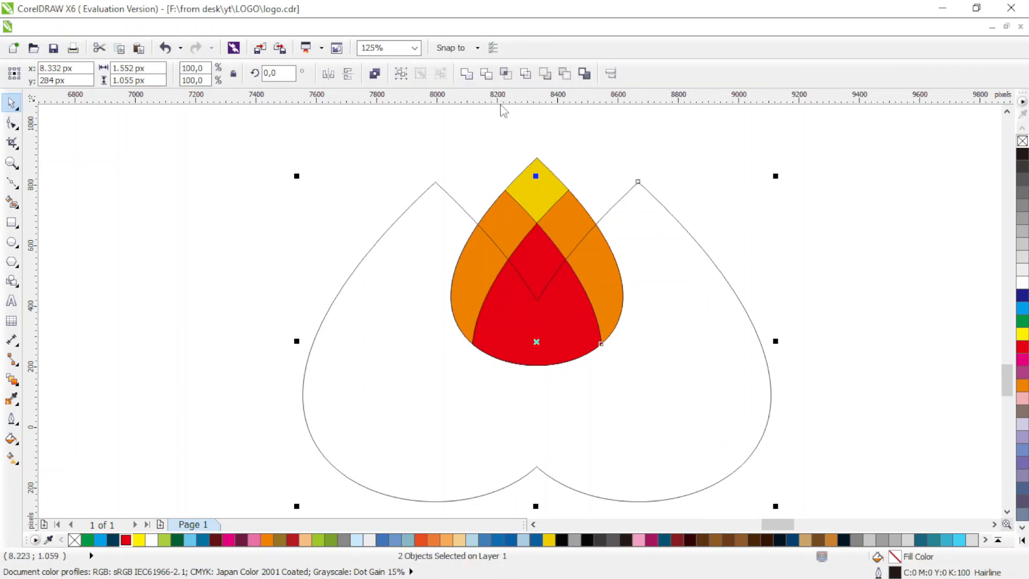
click(505, 74)
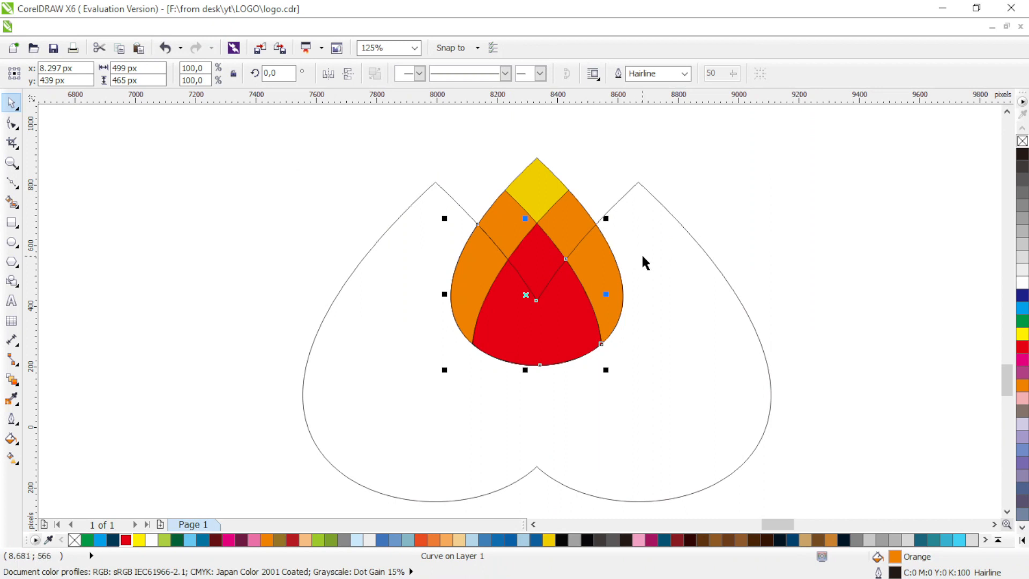
click(643, 256)
shift+click(571, 209)
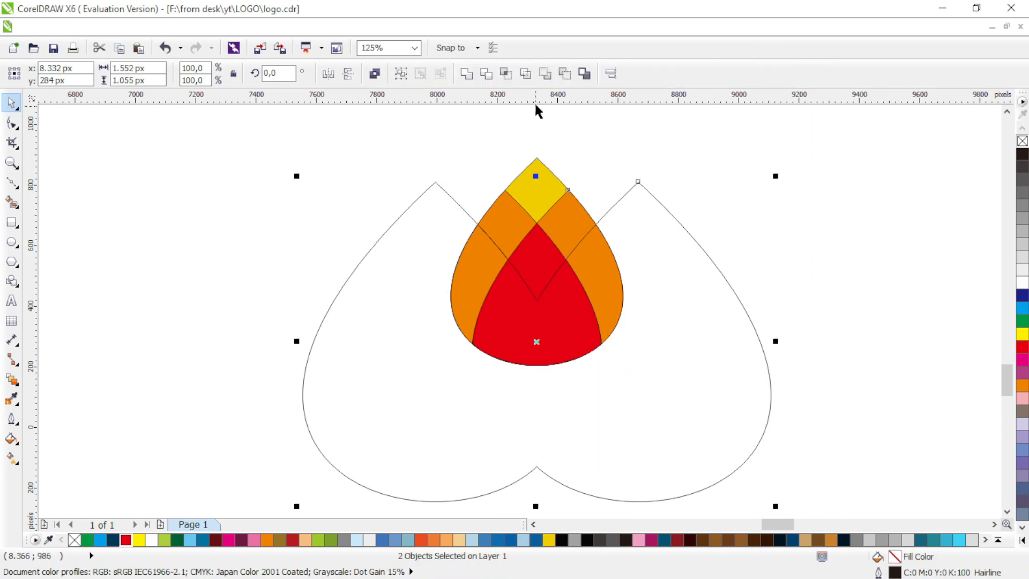
click(505, 74)
click(657, 217)
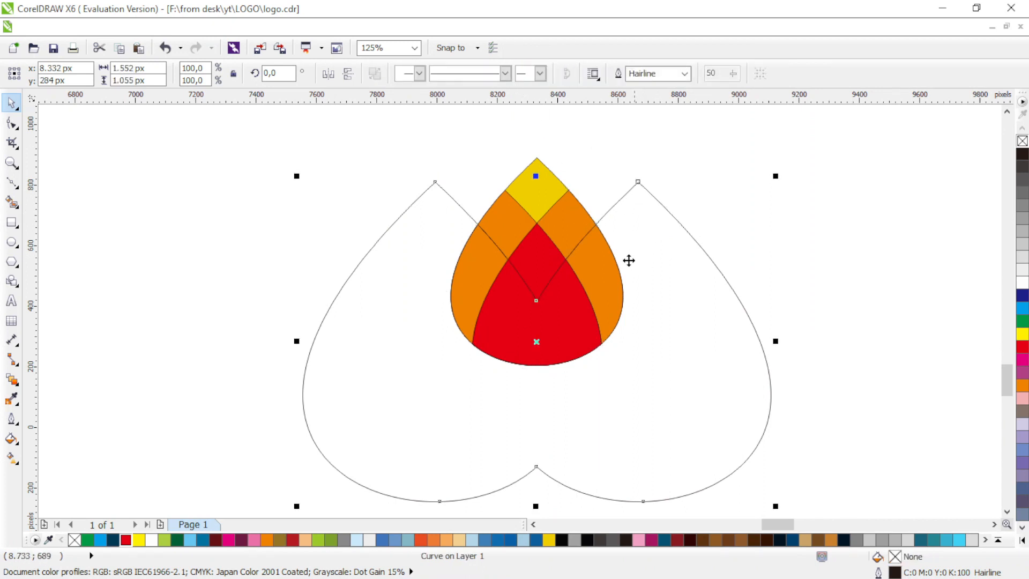
key(Delete)
Fill the lower right and lower left orange side pieces of the flame with red
click(601, 277)
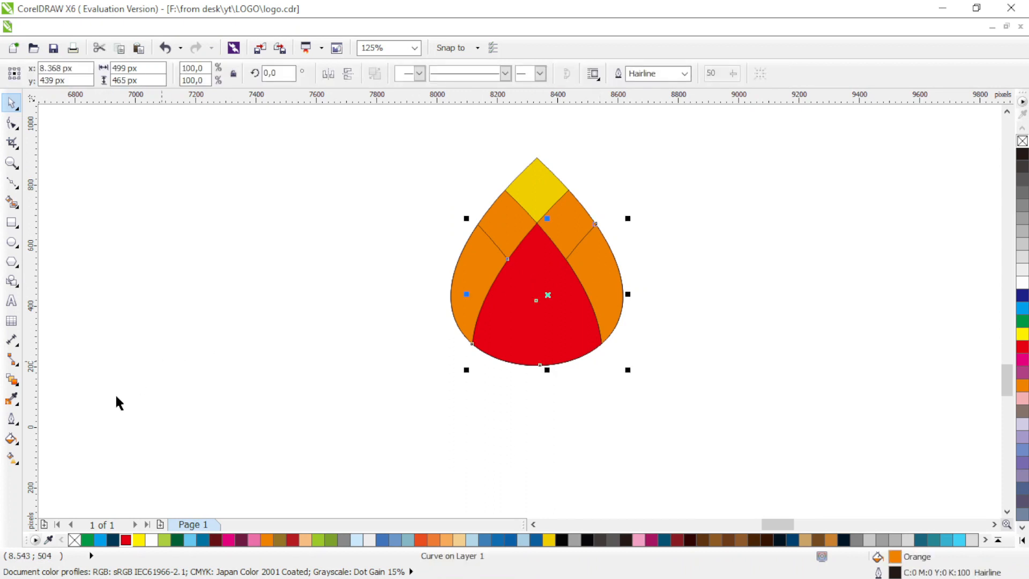
click(125, 539)
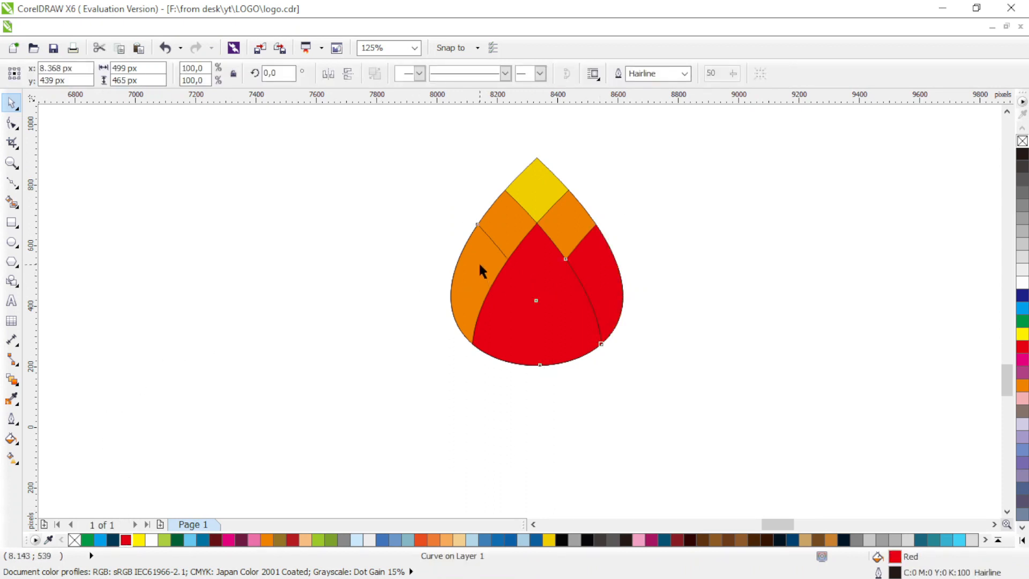
click(478, 262)
click(125, 539)
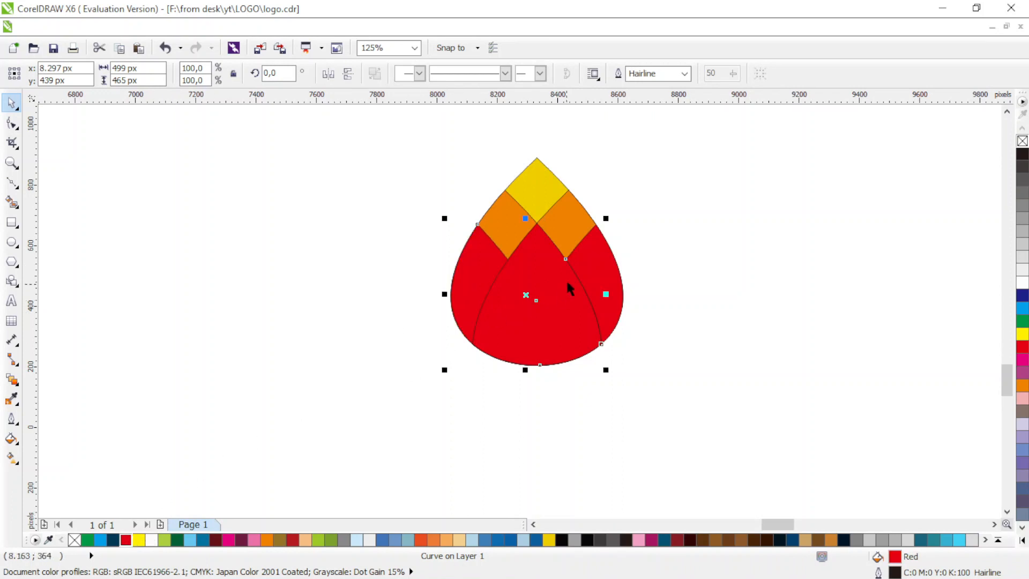
Intersect the central red shape with the lower red side shapes and fill the overlap with dark red, C53 M100 Y100 K41
shift+click(538, 249)
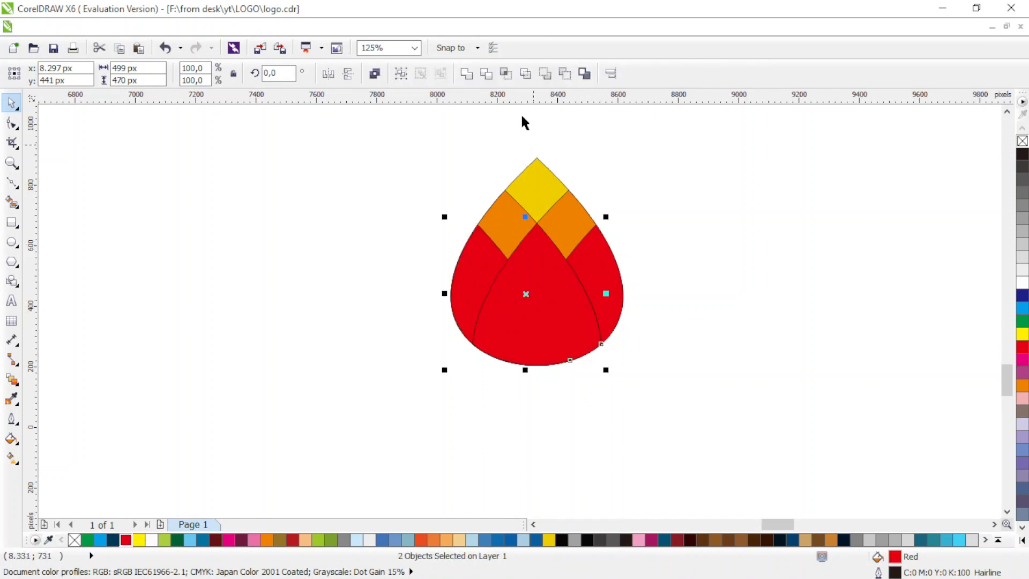
click(504, 75)
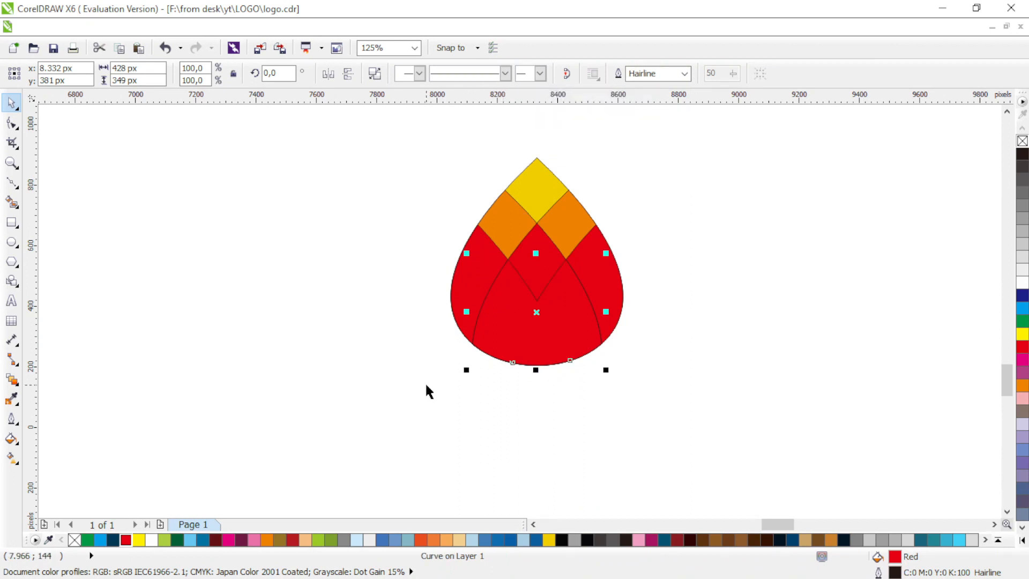
click(215, 539)
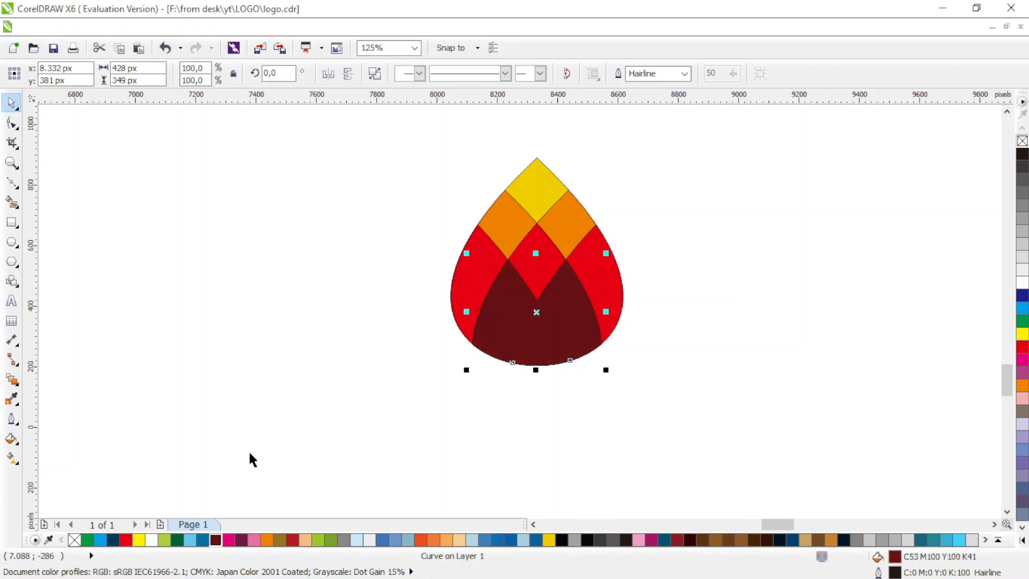
click(279, 371)
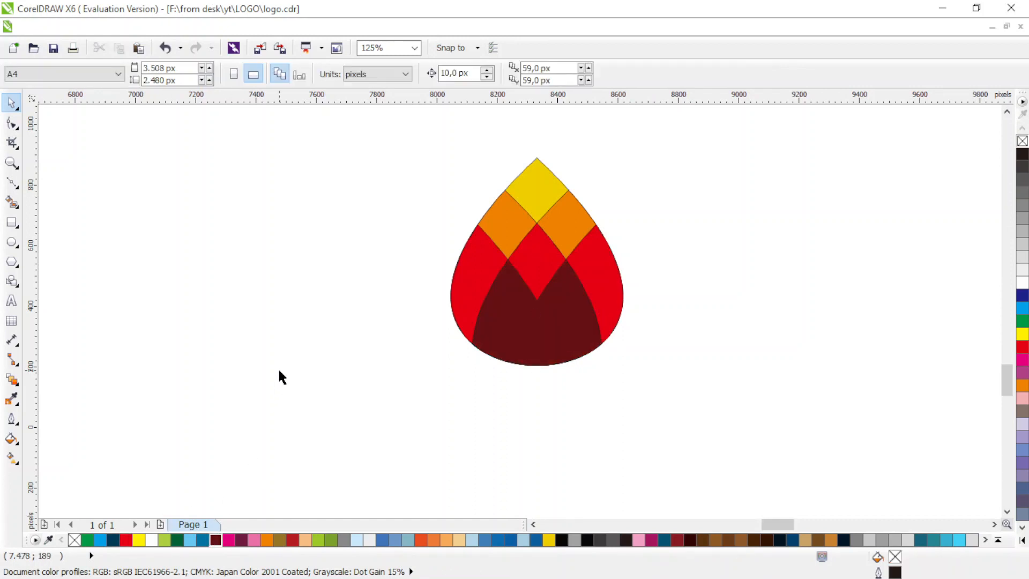
Remove the outline from all the coloured flame pieces
click(527, 267)
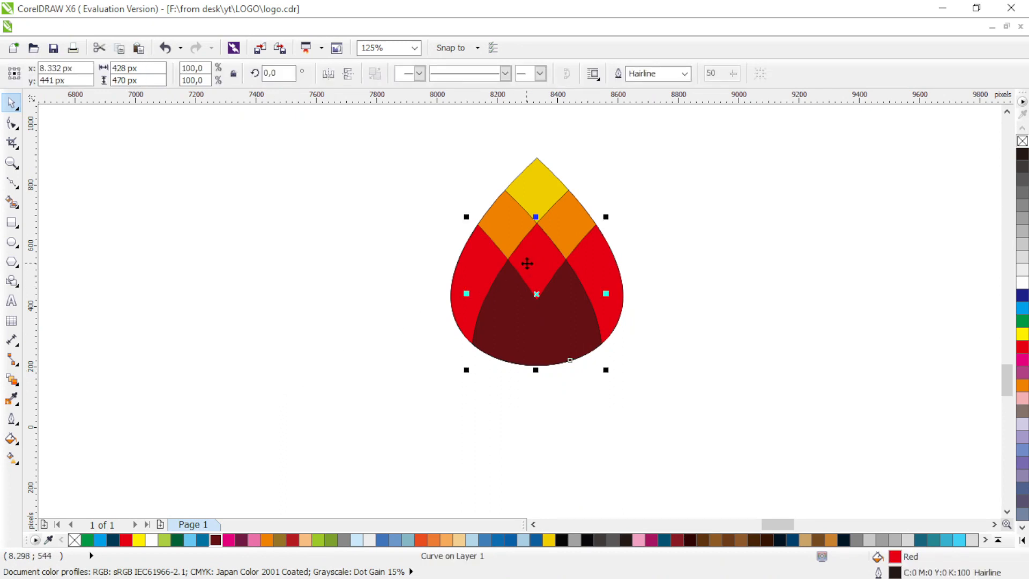
click(376, 262)
drag(391, 134, 665, 401)
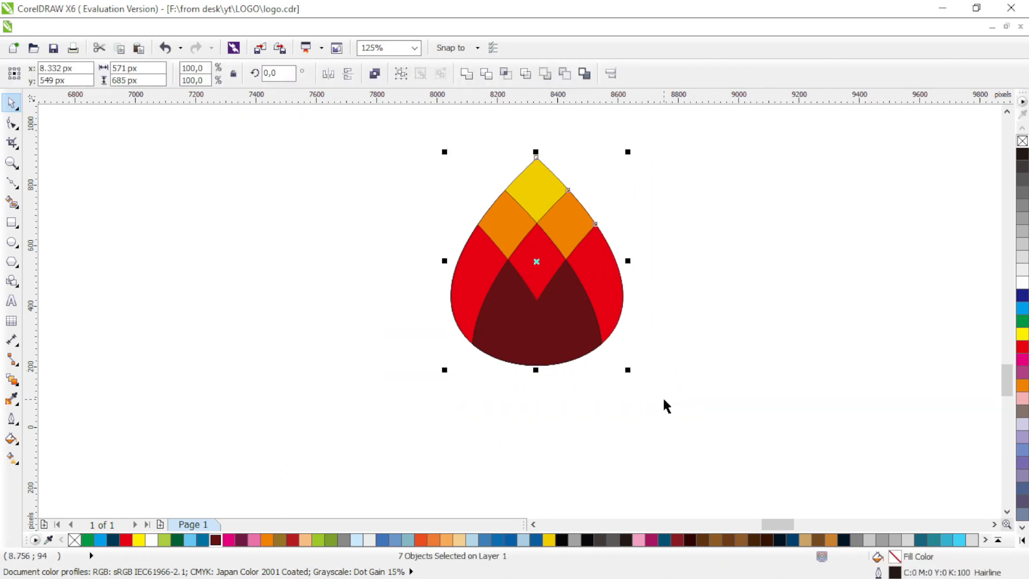
right_click(1022, 141)
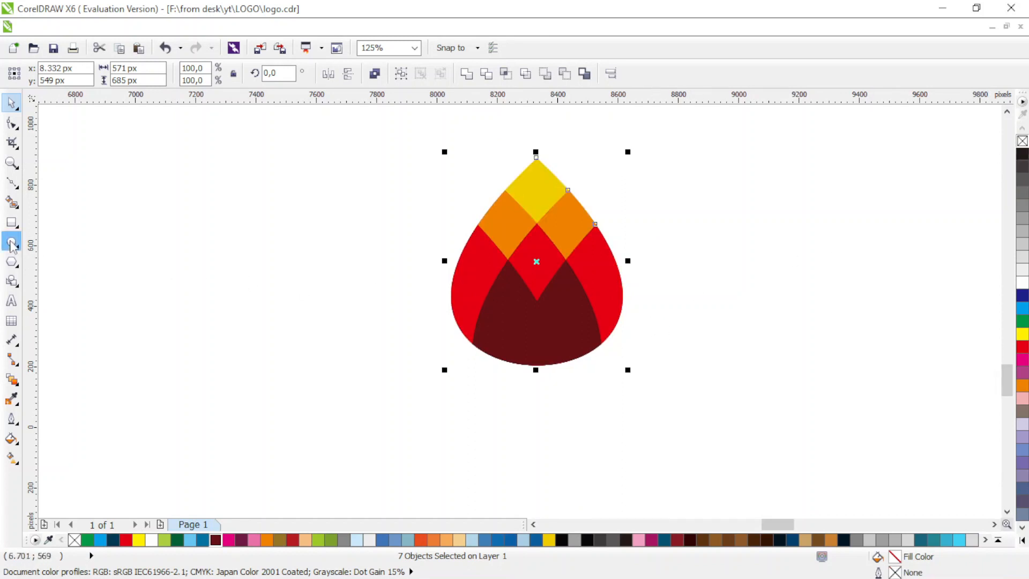
Place a circle about 127 px in diameter in the dark red area, centred horizontally on the flame
click(11, 241)
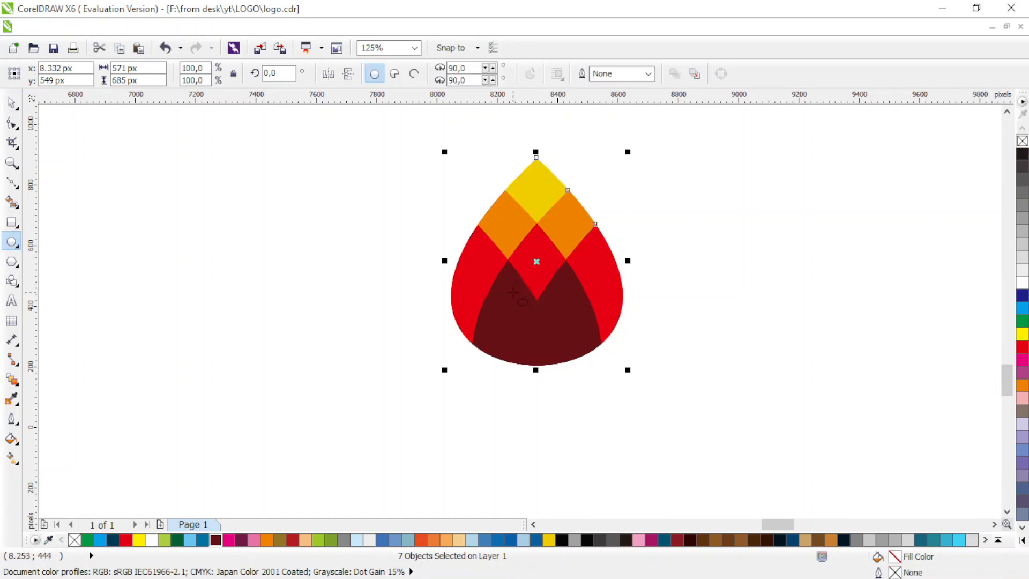
drag(504, 284, 560, 339)
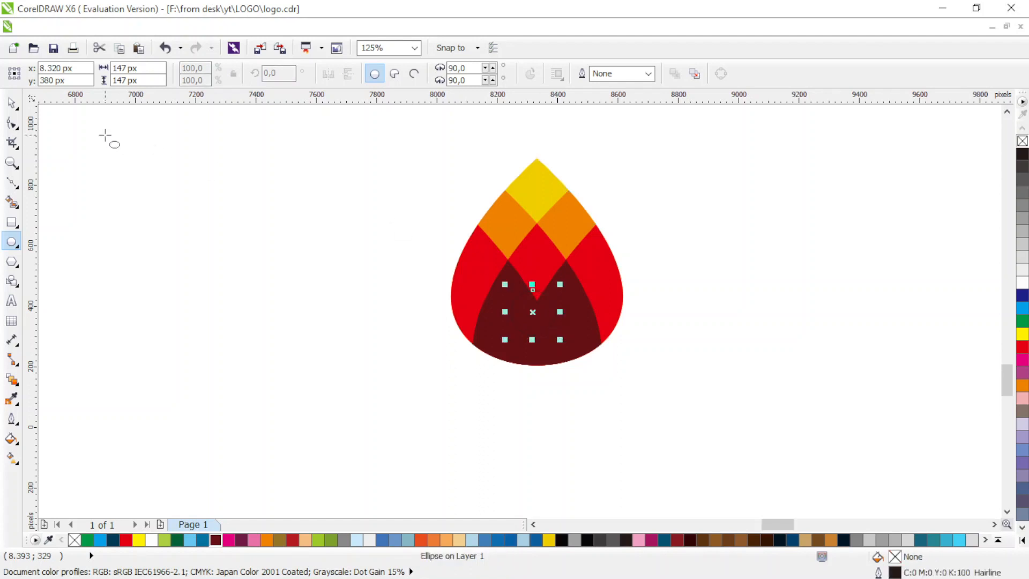
click(11, 102)
click(535, 191)
click(664, 236)
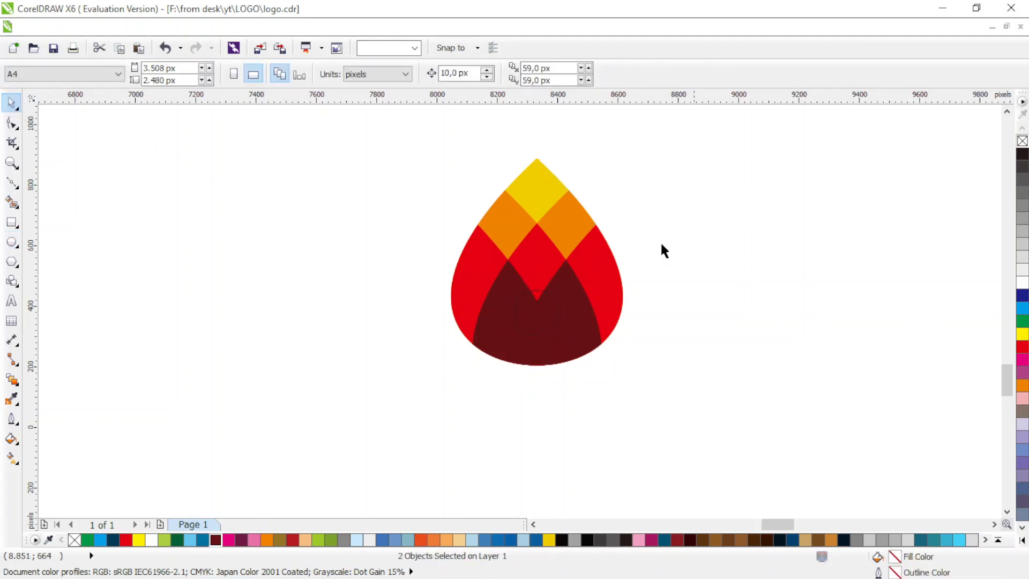
click(554, 317)
drag(565, 285, 561, 288)
Draw a vertical rectangle about 35 by 258 px running down from the circle, and centre it horizontally on the circle
click(13, 222)
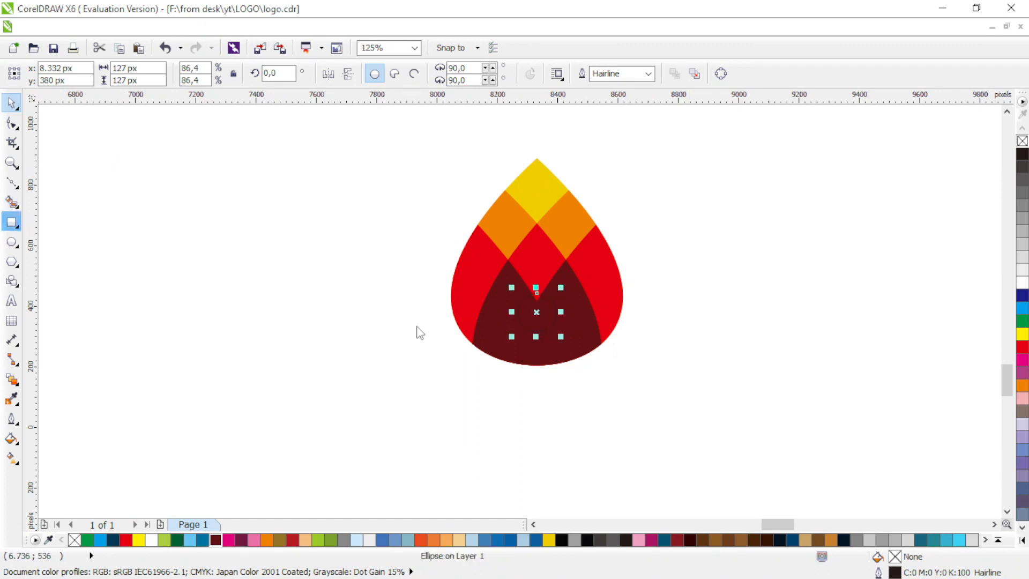
drag(534, 322, 544, 401)
key(space)
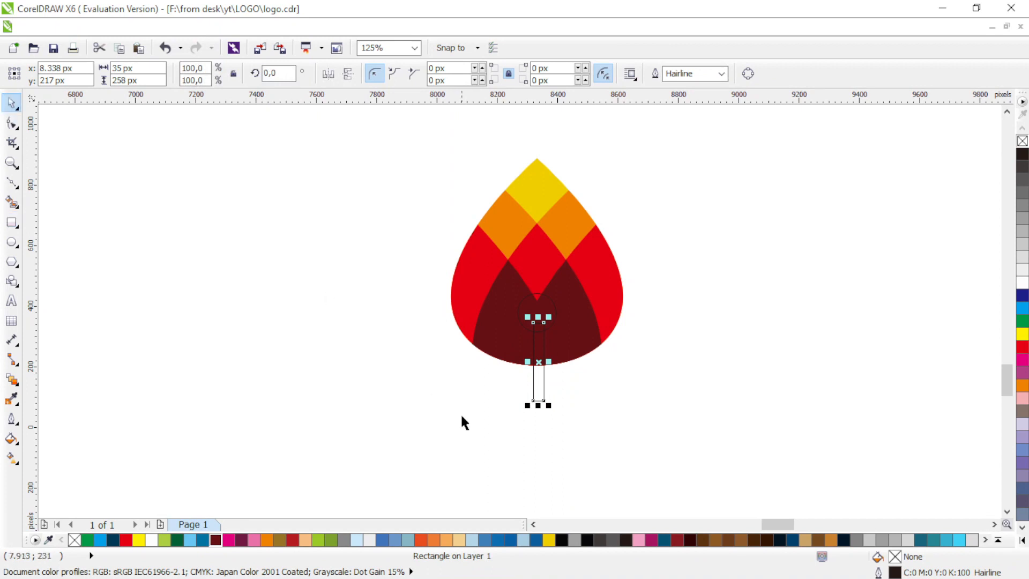
drag(465, 428, 579, 292)
key(c)
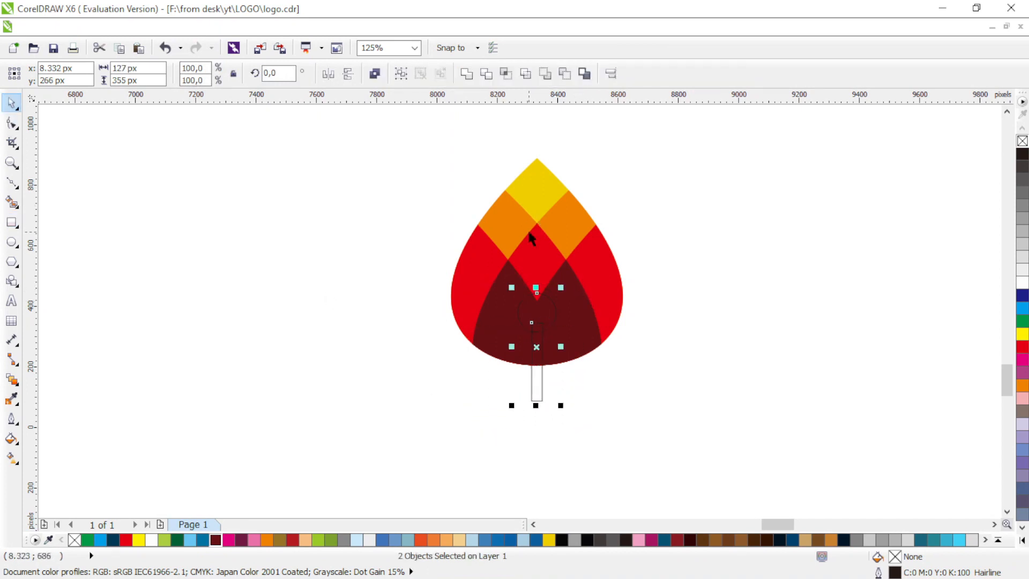
click(569, 411)
Make a narrow copy along the rectangle's left side, convert it to curves and taper it towards its lower end
click(542, 392)
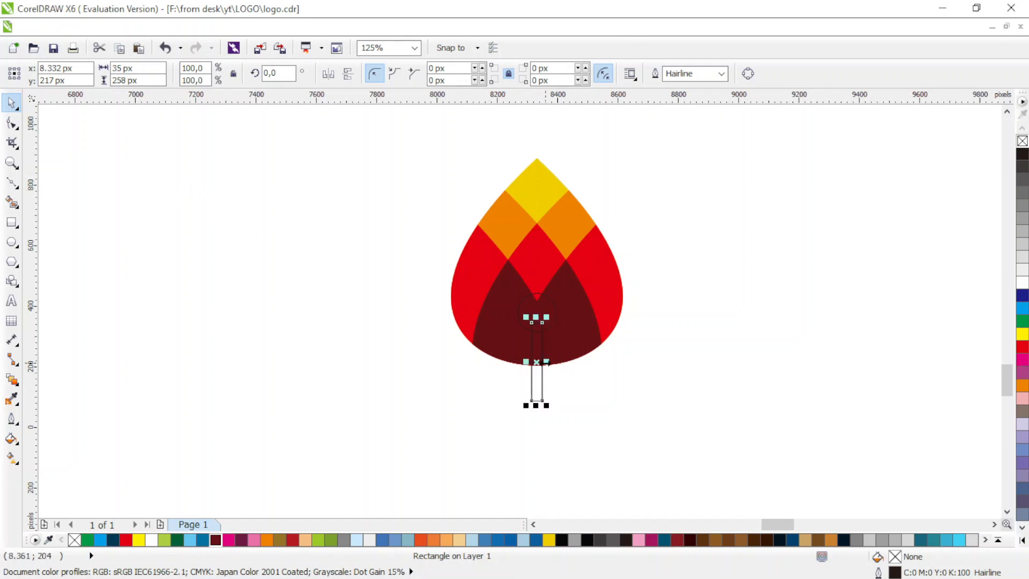
key(ctrl+q)
drag(547, 362, 526, 399)
key(F10)
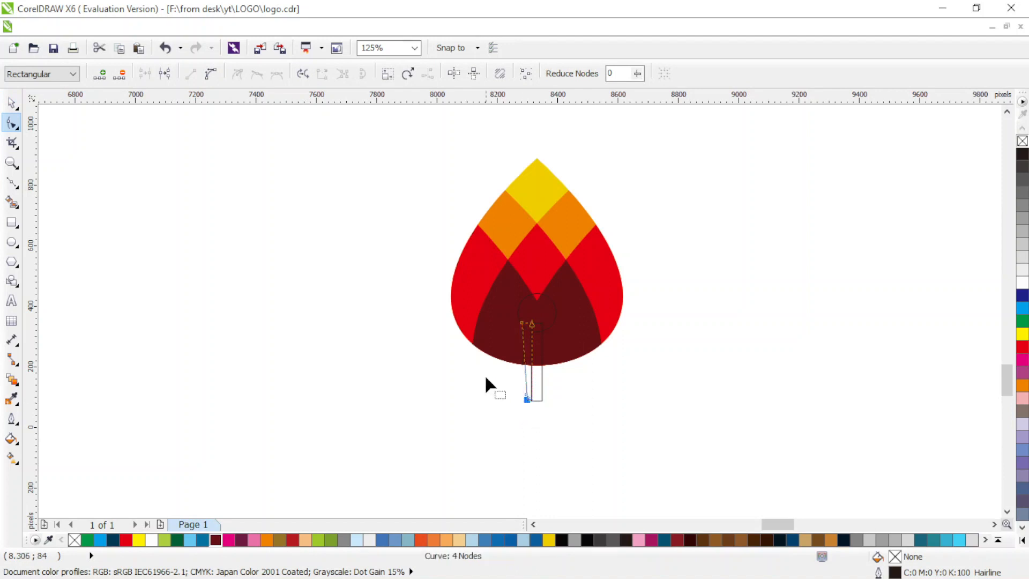
click(13, 104)
Rotate the circle, rectangle and tapered sliver together by about 40.2 degrees so the bar points to the flame's lower right
drag(496, 435, 601, 263)
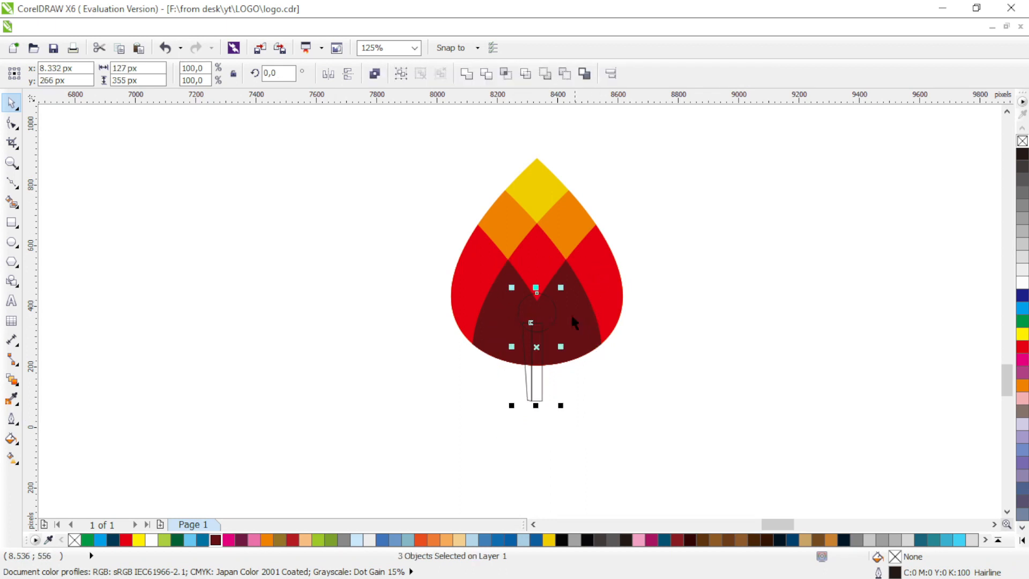
click(539, 315)
drag(568, 408, 583, 363)
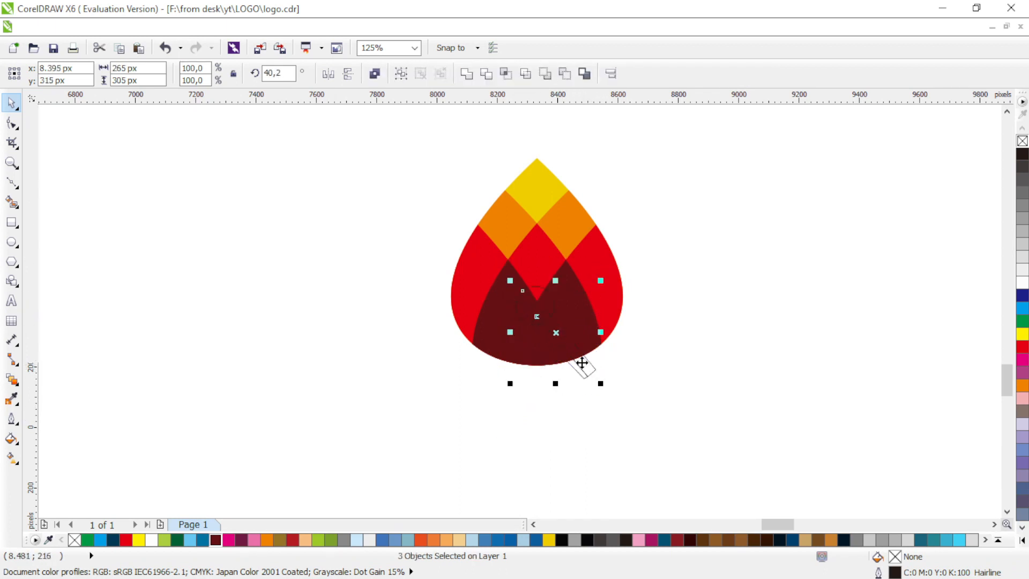
Weld the tapered sliver to the dark red shape, and weld the circle and rotated rectangle into one outline
click(583, 372)
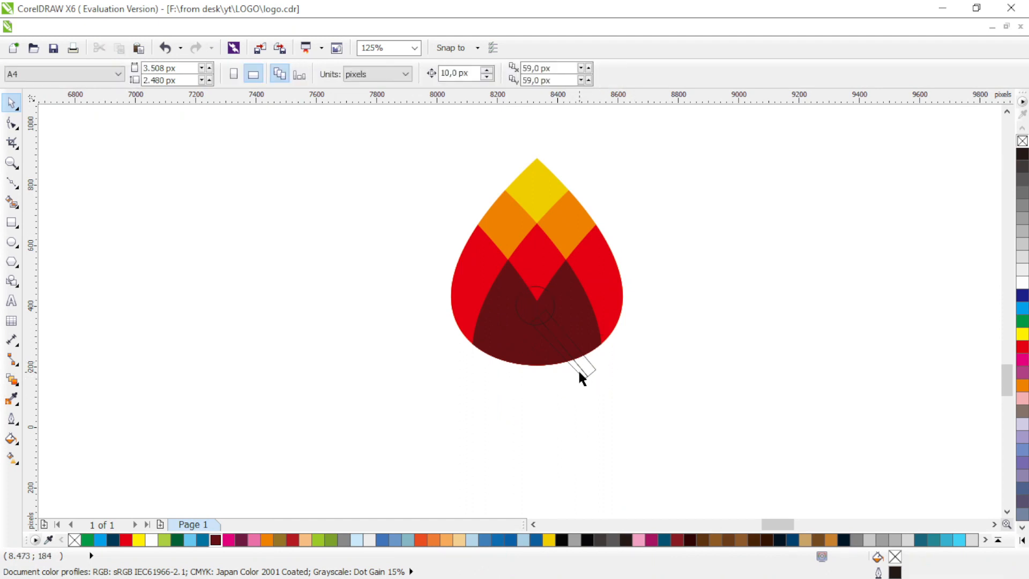
shift+click(536, 362)
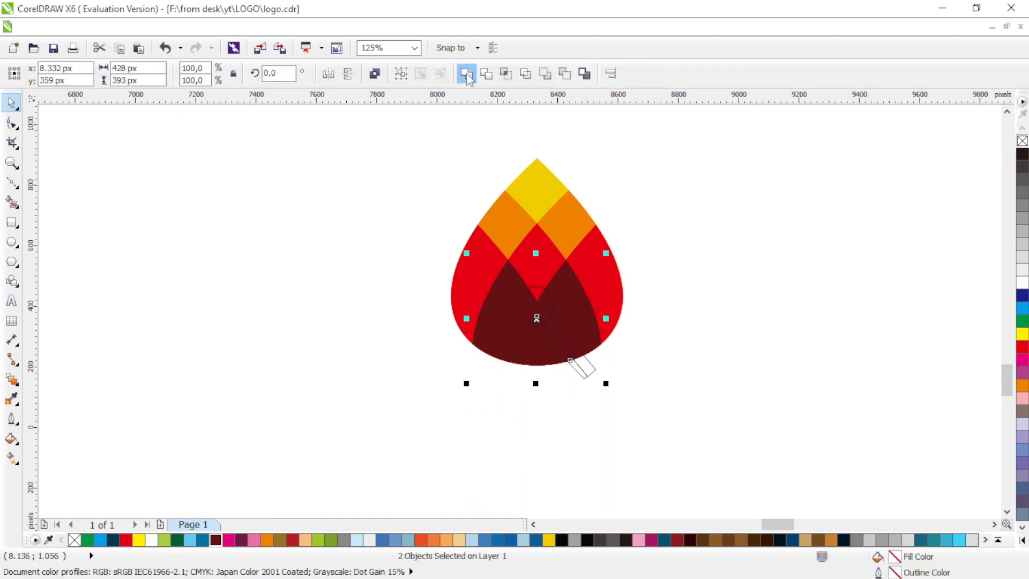
click(588, 370)
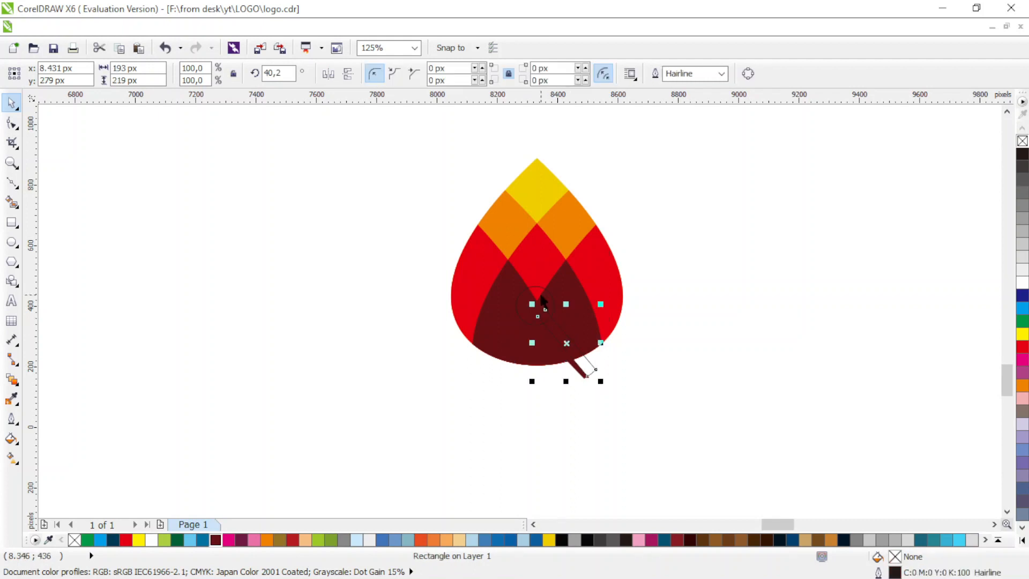
shift+click(553, 303)
click(468, 76)
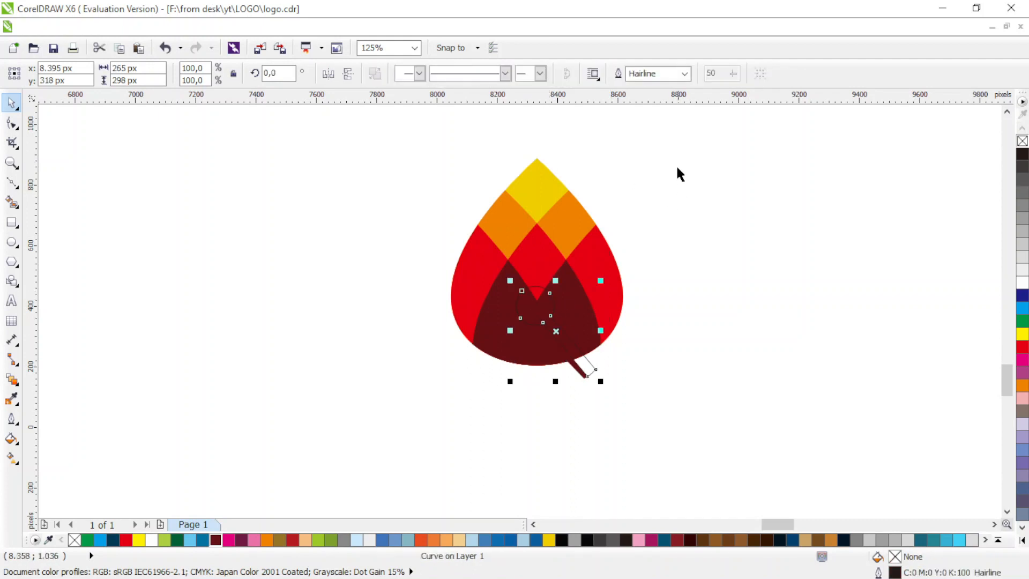
Group the flame pieces and trim the circle-and-bar shape out of them, deleting the cutting outline
drag(673, 144, 431, 389)
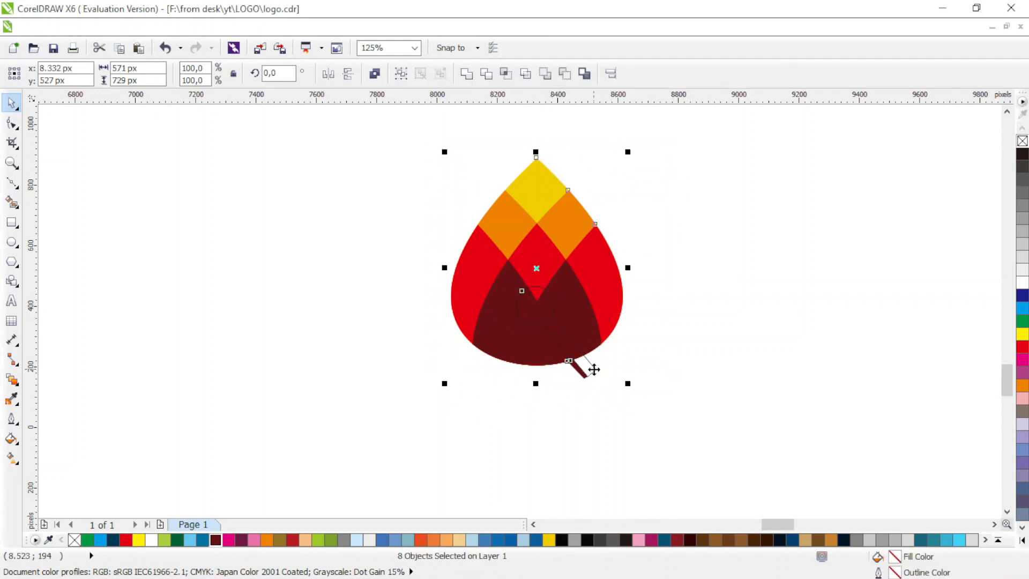
click(685, 343)
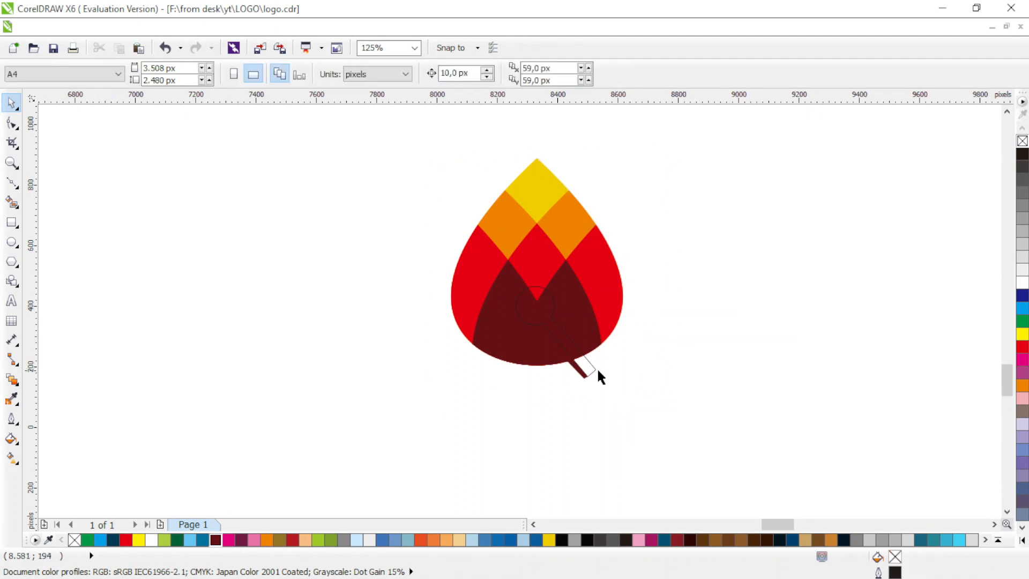
click(588, 367)
shift+click(578, 278)
click(505, 73)
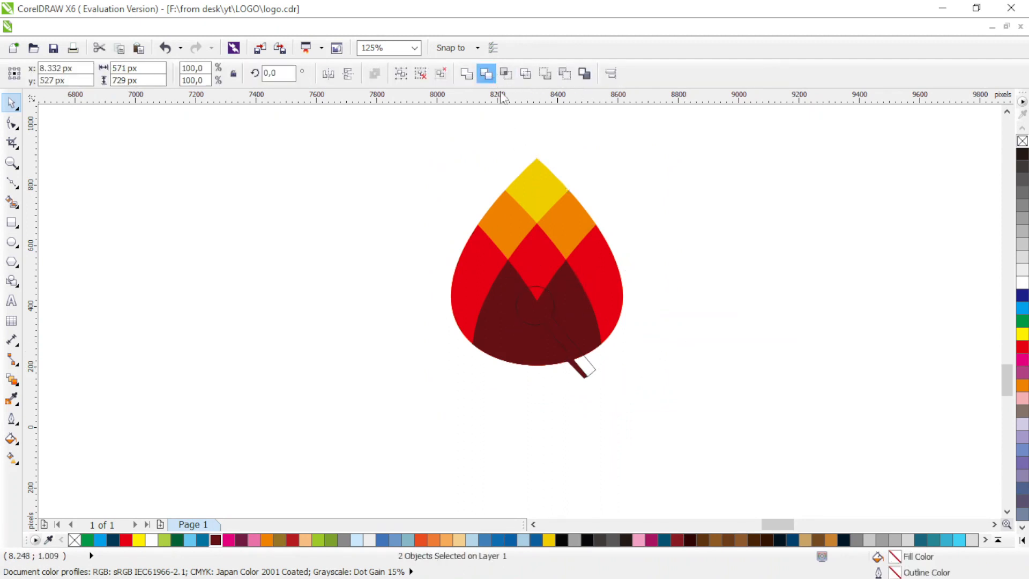
click(592, 373)
click(699, 356)
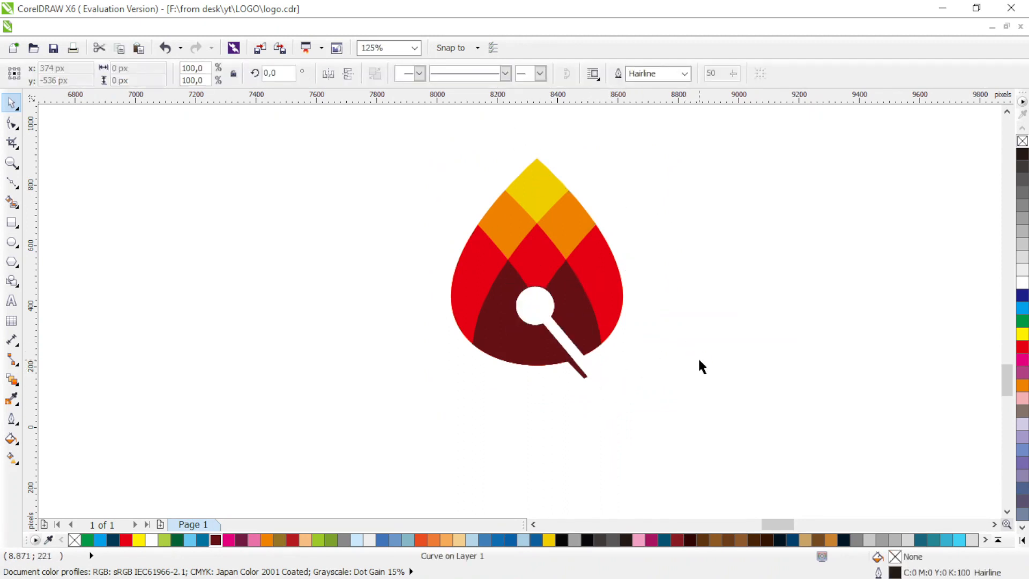